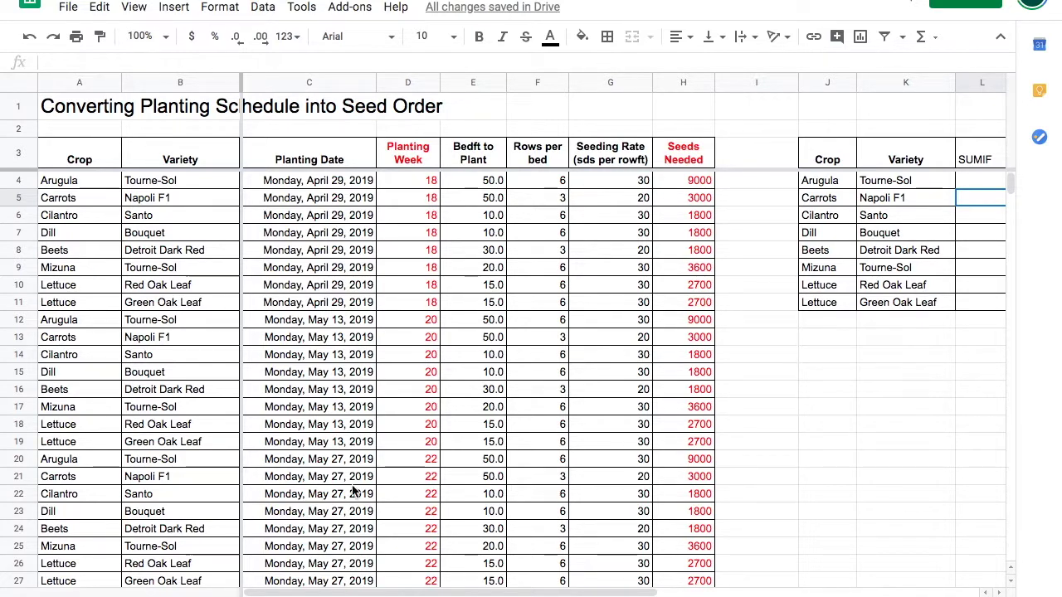
Review the Crop, Variety, Planting Date, bed feet, rows and seeding rate columns
{"action": "left_click_drag", "start_coordinate": [76, 81], "coordinate": [169, 83]}
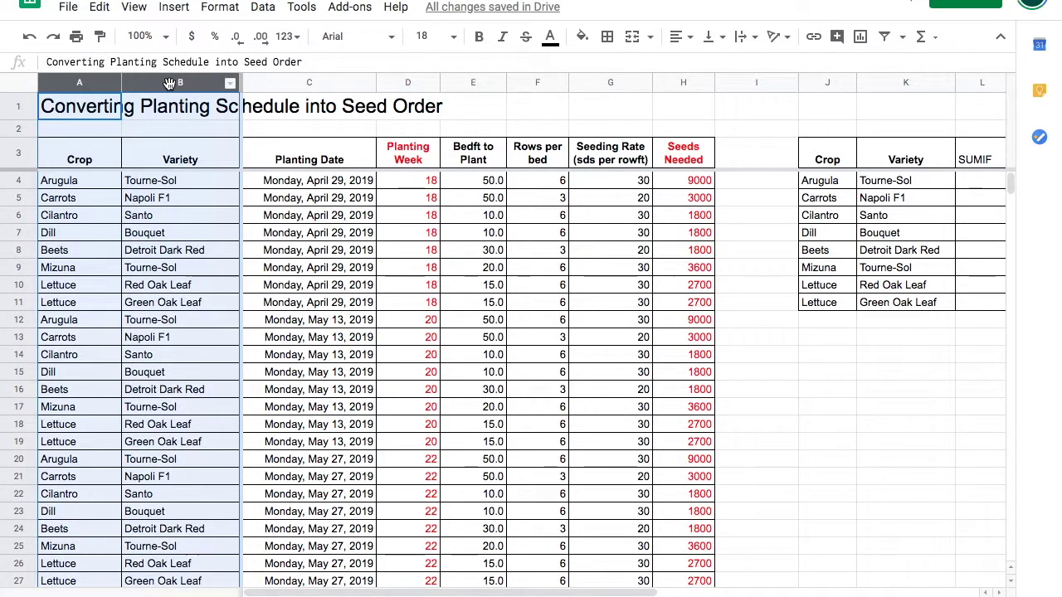
{"action": "left_click_drag", "start_coordinate": [300, 79], "coordinate": [390, 80]}
{"action": "left_click", "coordinate": [323, 189]}
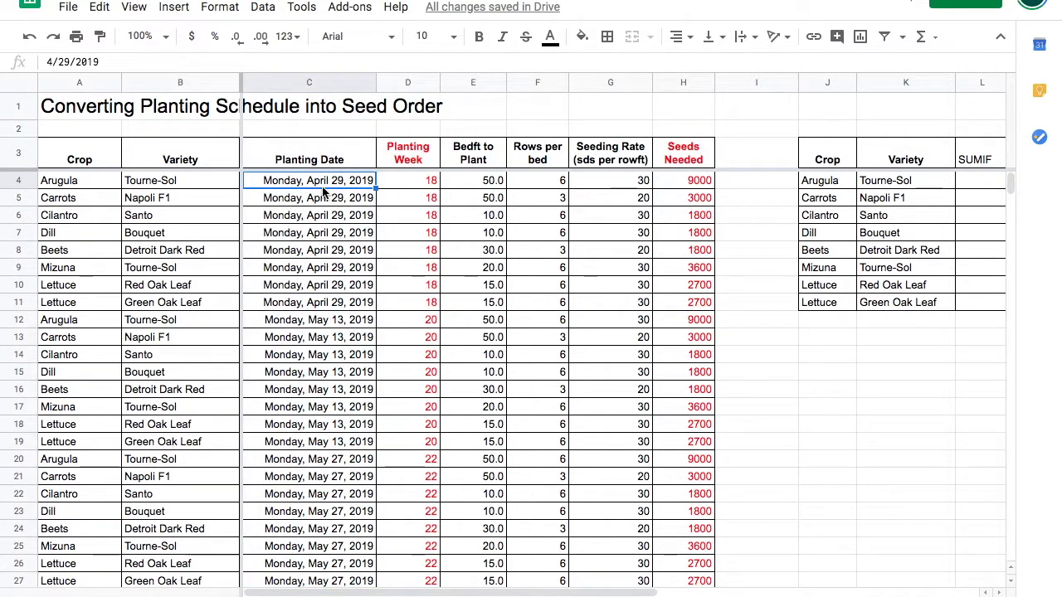
{"action": "left_click", "coordinate": [392, 192]}
{"action": "left_click", "coordinate": [470, 81]}
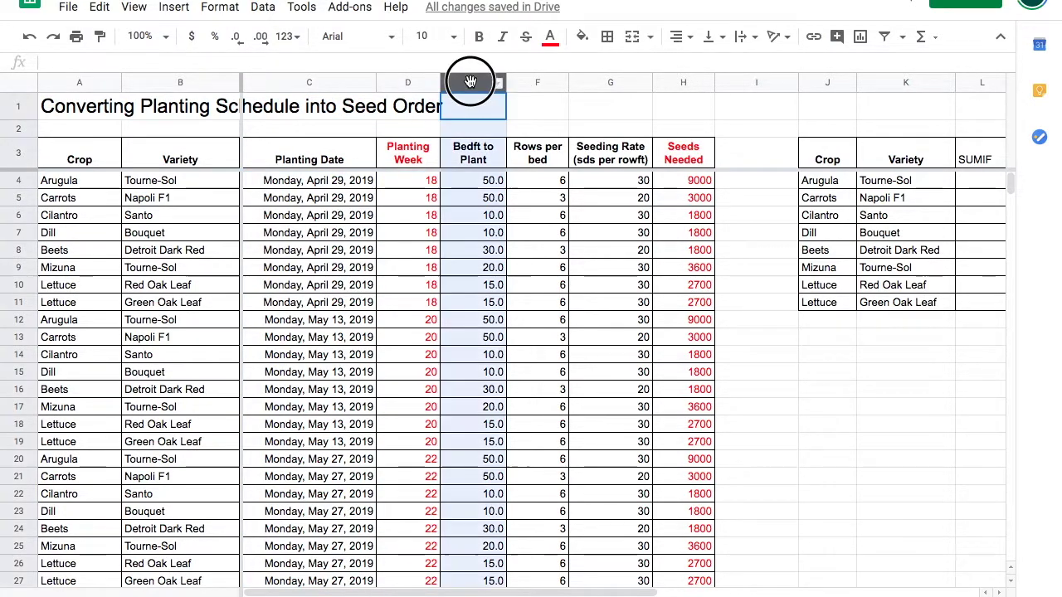
{"action": "left_click_drag", "start_coordinate": [471, 81], "coordinate": [614, 83]}
{"action": "left_click", "coordinate": [477, 181]}
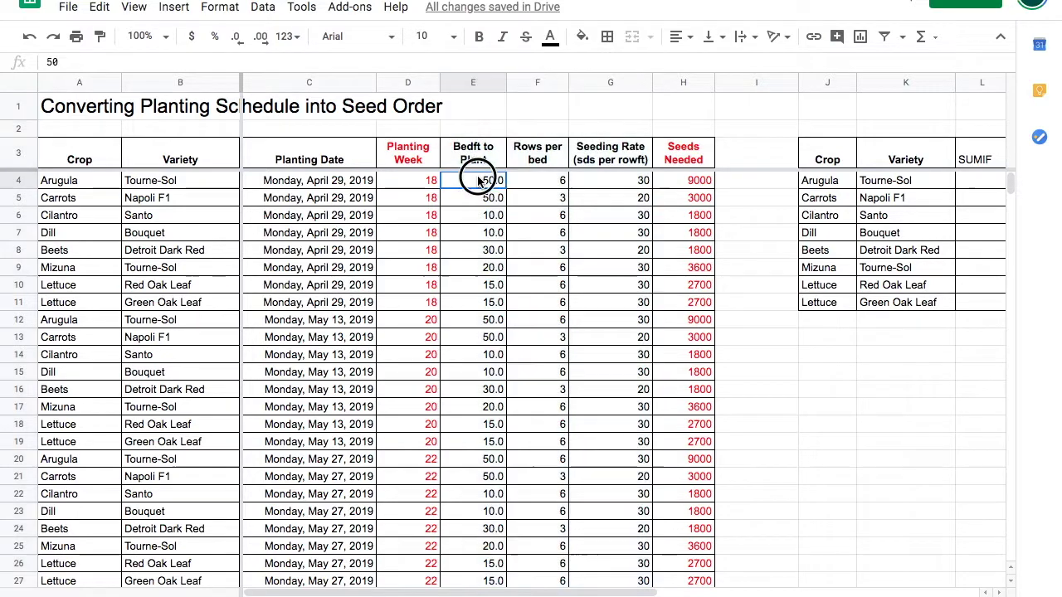
{"action": "left_click", "coordinate": [525, 186]}
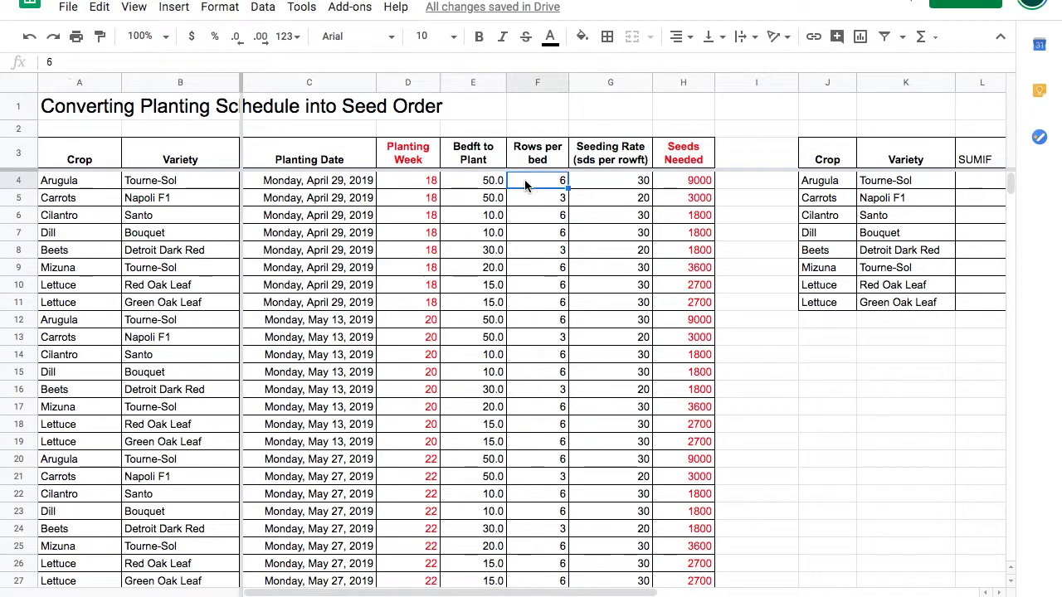
{"action": "left_click", "coordinate": [619, 184]}
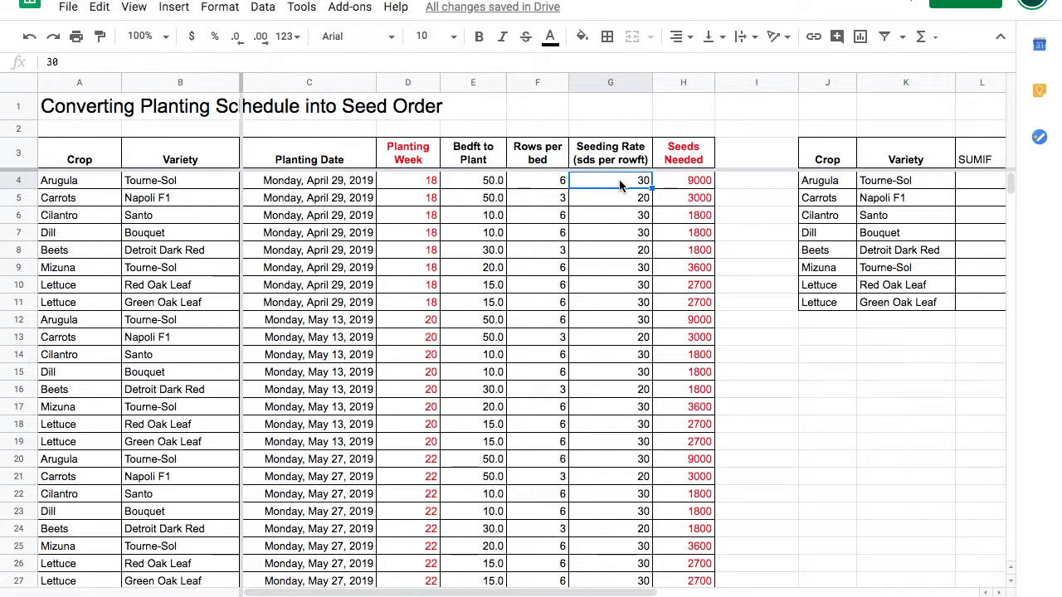
Inspect the Seeds Needed formula and its bed feet and rows-per-bed factors
{"action": "left_click", "coordinate": [679, 83]}
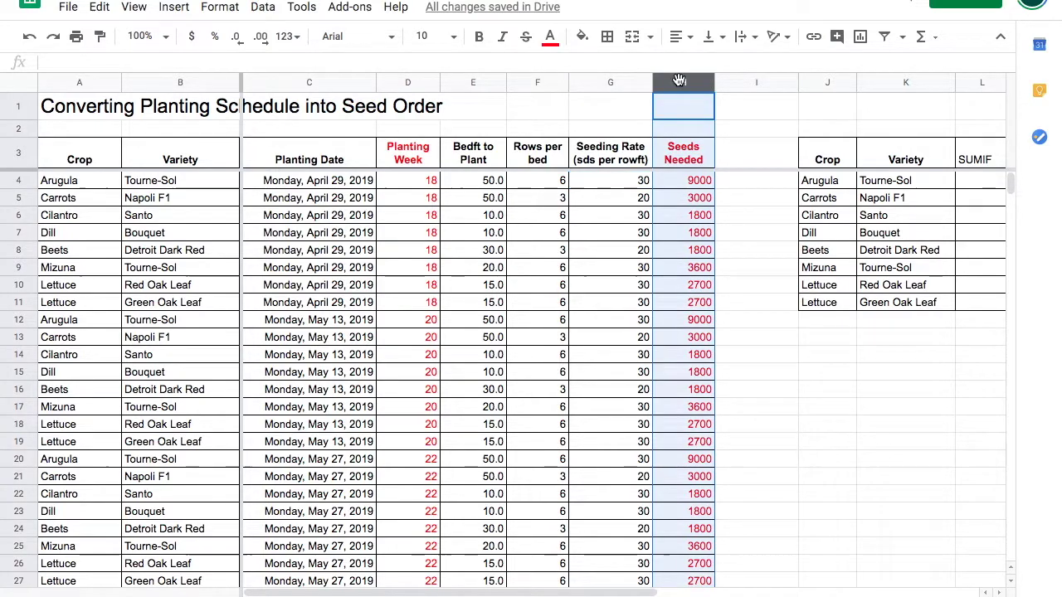
{"action": "double_click", "coordinate": [686, 182]}
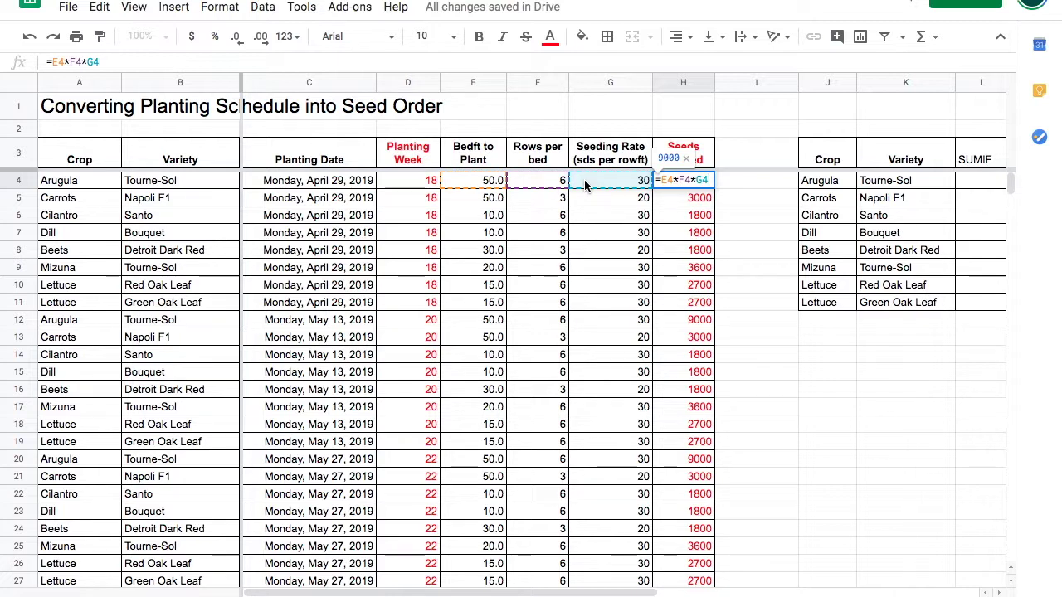
{"action": "key", "text": "Return"}
{"action": "left_click", "coordinate": [687, 182]}
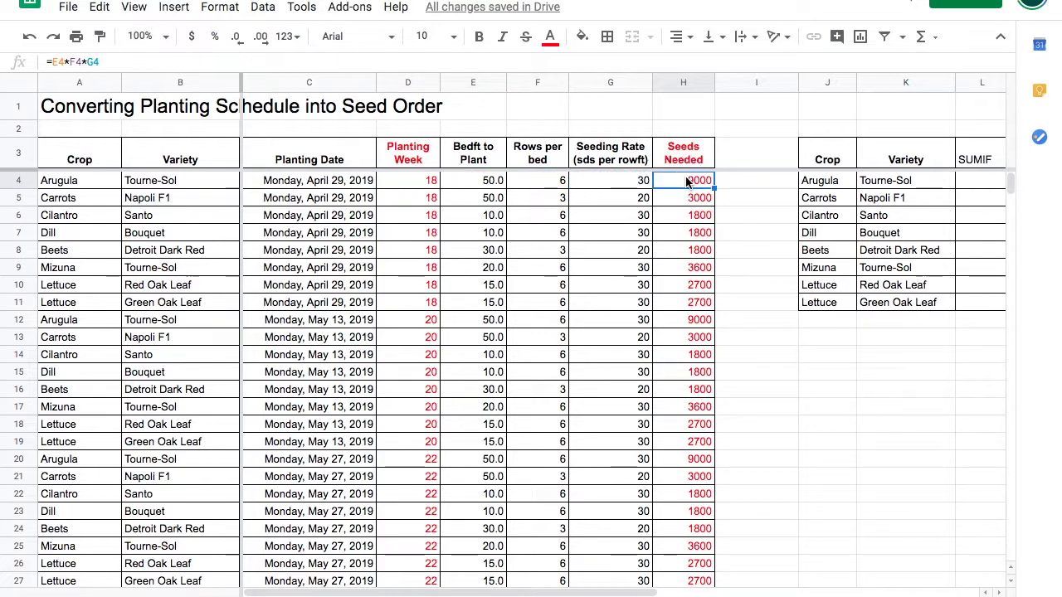
{"action": "left_click", "coordinate": [536, 180]}
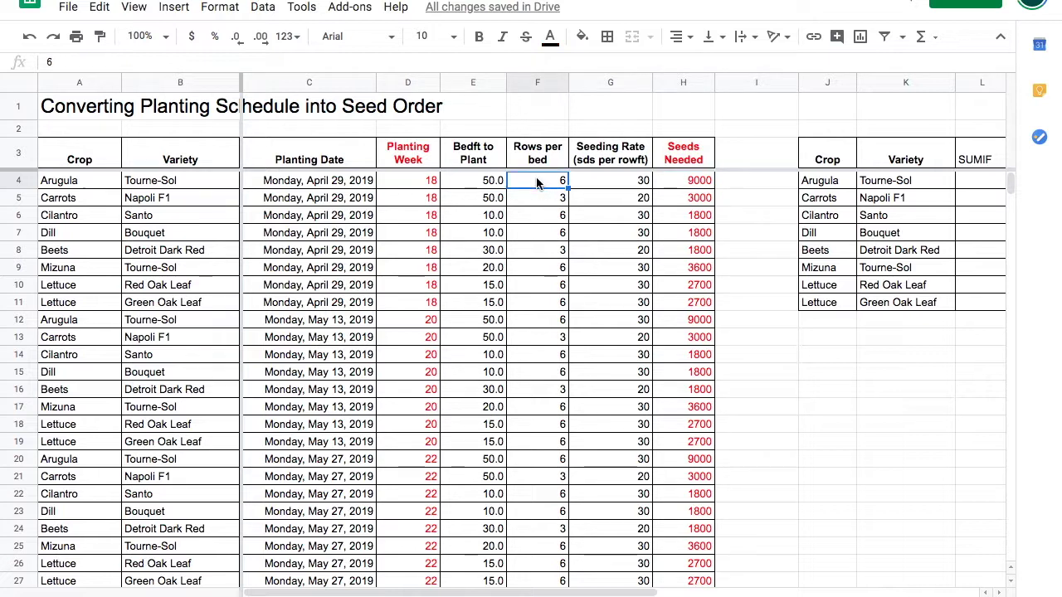
{"action": "left_click", "coordinate": [485, 181]}
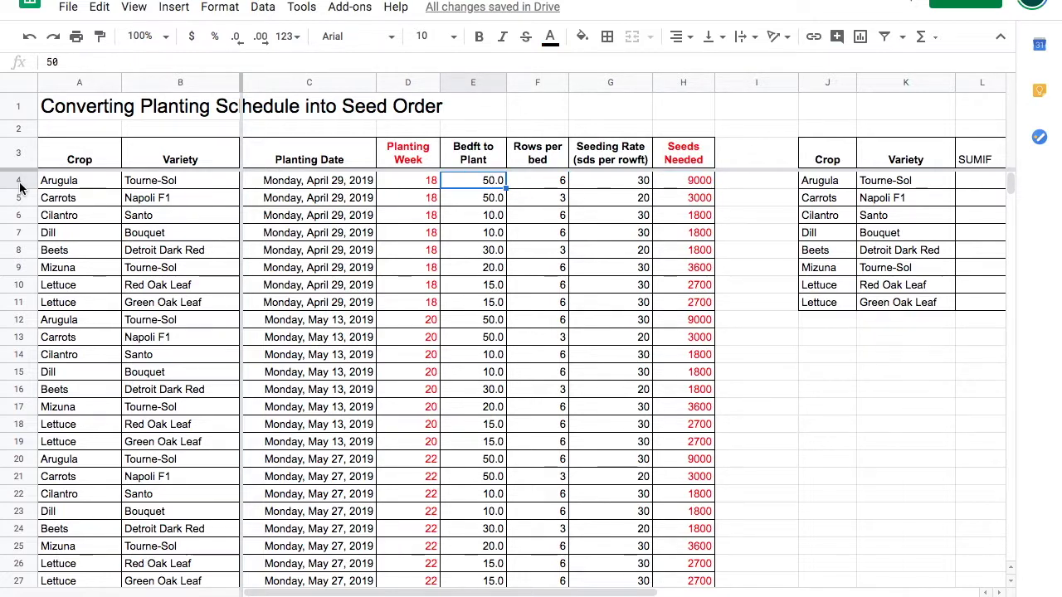
Walk through the three Arugula planting rows and the WEEKNUM planting-week formula
{"action": "left_click", "coordinate": [50, 187]}
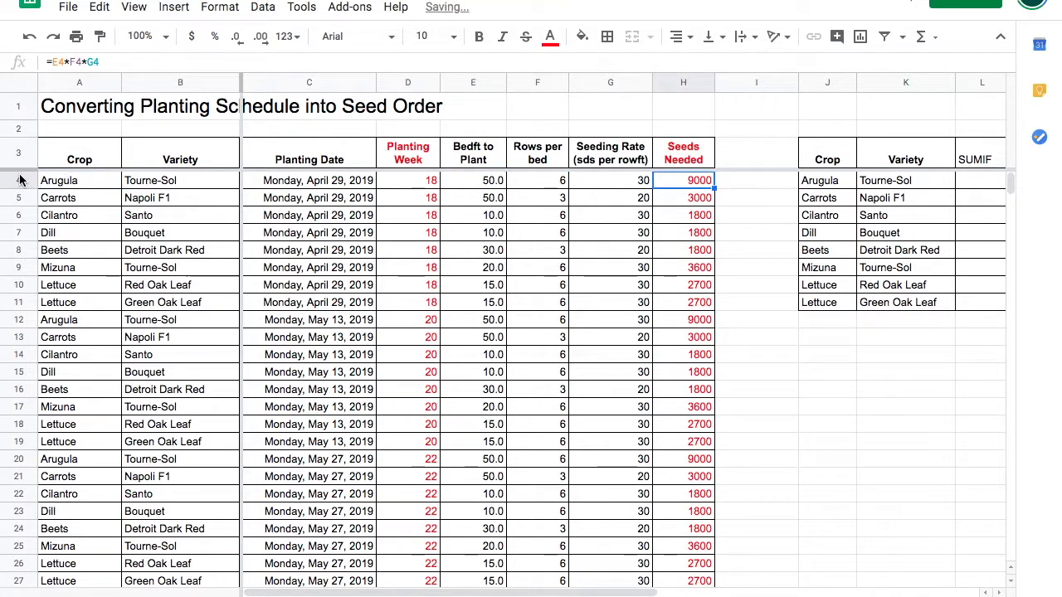
{"action": "left_click", "coordinate": [20, 177]}
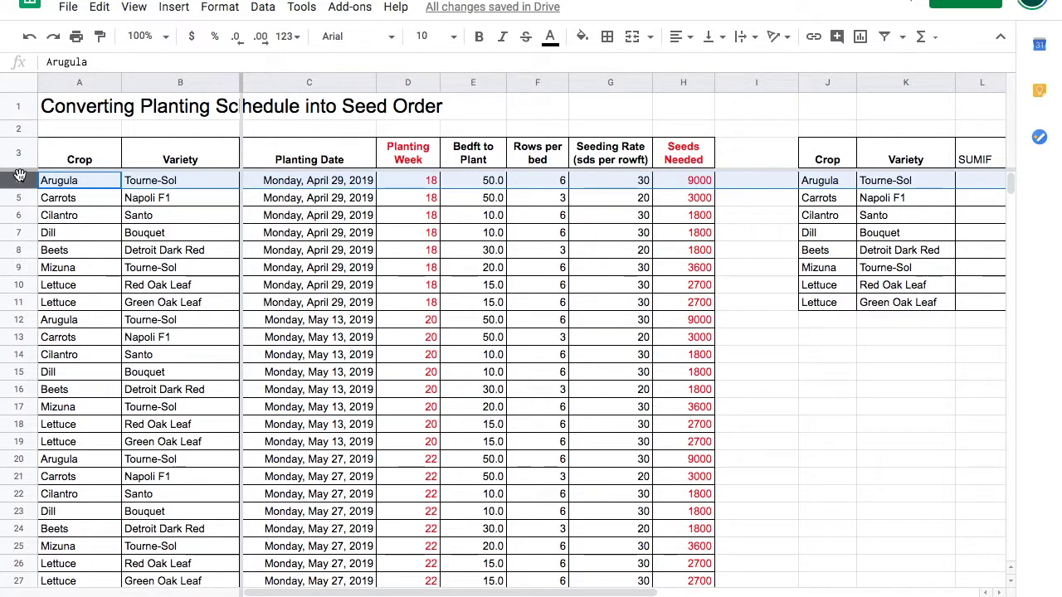
{"action": "left_click", "coordinate": [116, 186]}
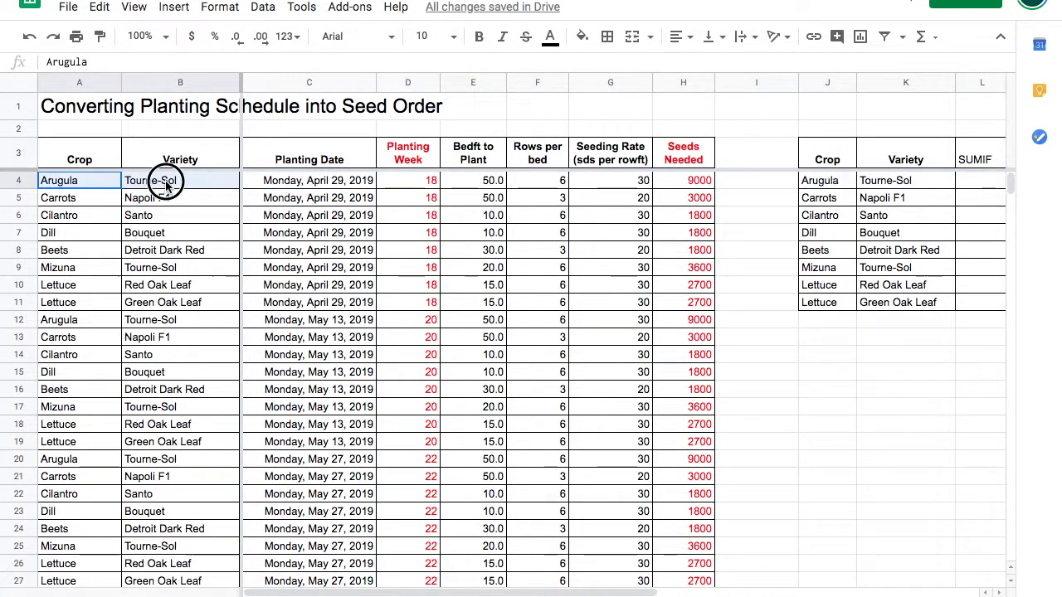
{"action": "left_click", "coordinate": [365, 184]}
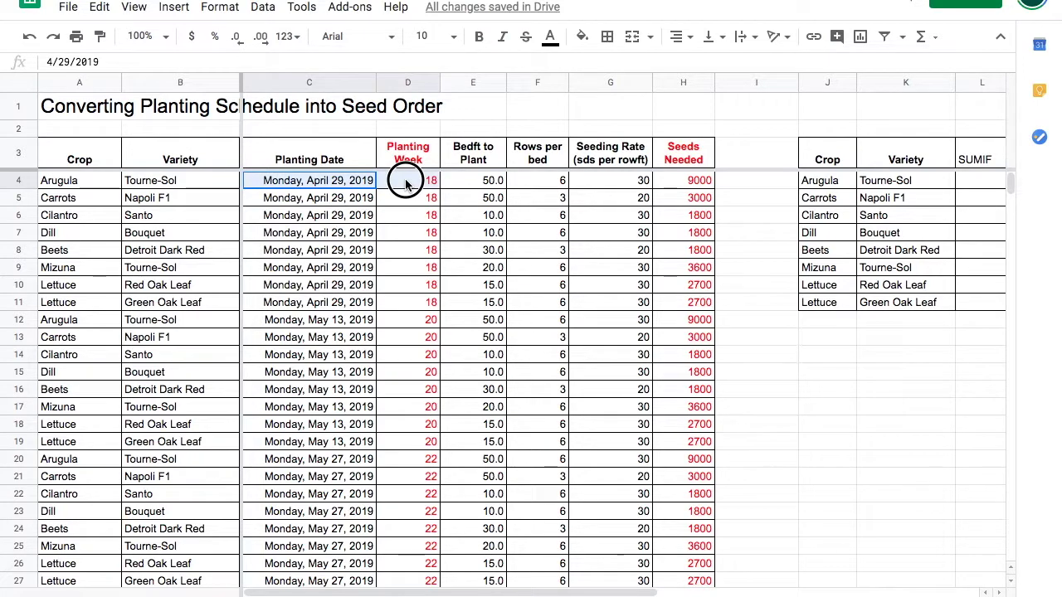
{"action": "left_click", "coordinate": [406, 181]}
{"action": "left_click", "coordinate": [20, 180]}
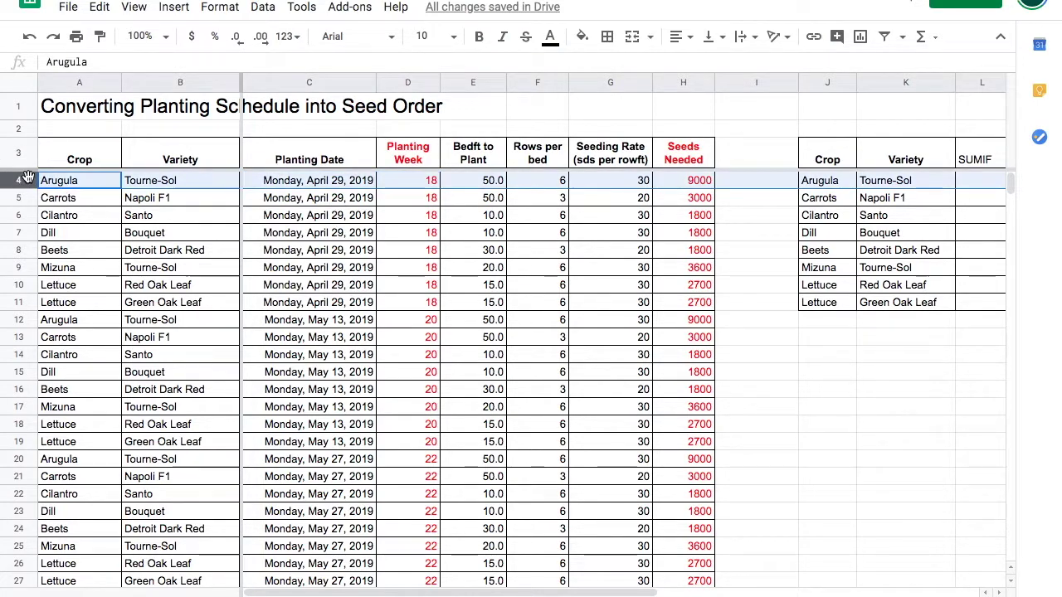
{"action": "left_click", "coordinate": [399, 184]}
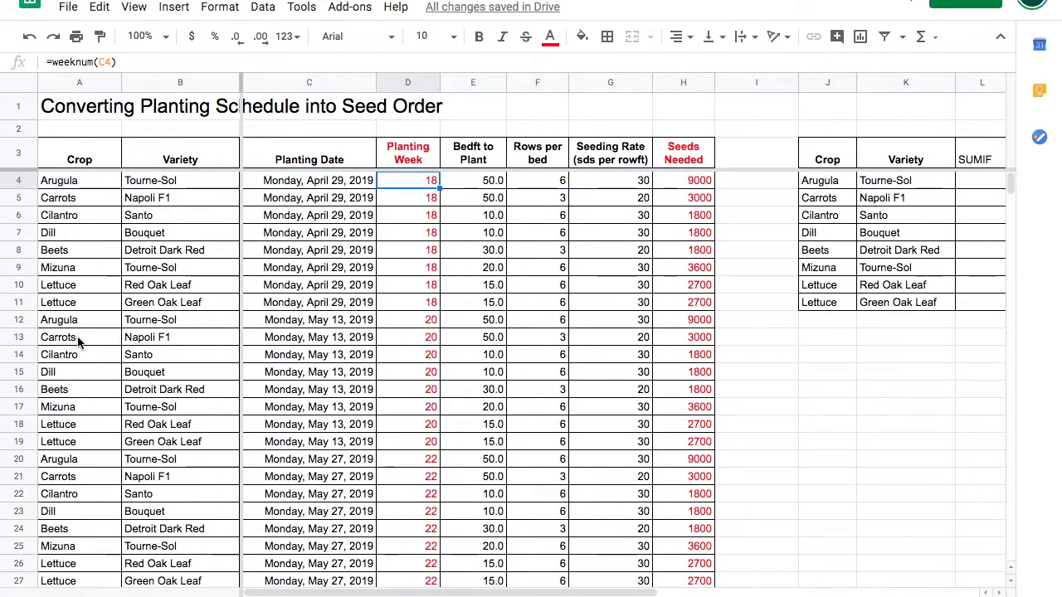
{"action": "left_click", "coordinate": [18, 321]}
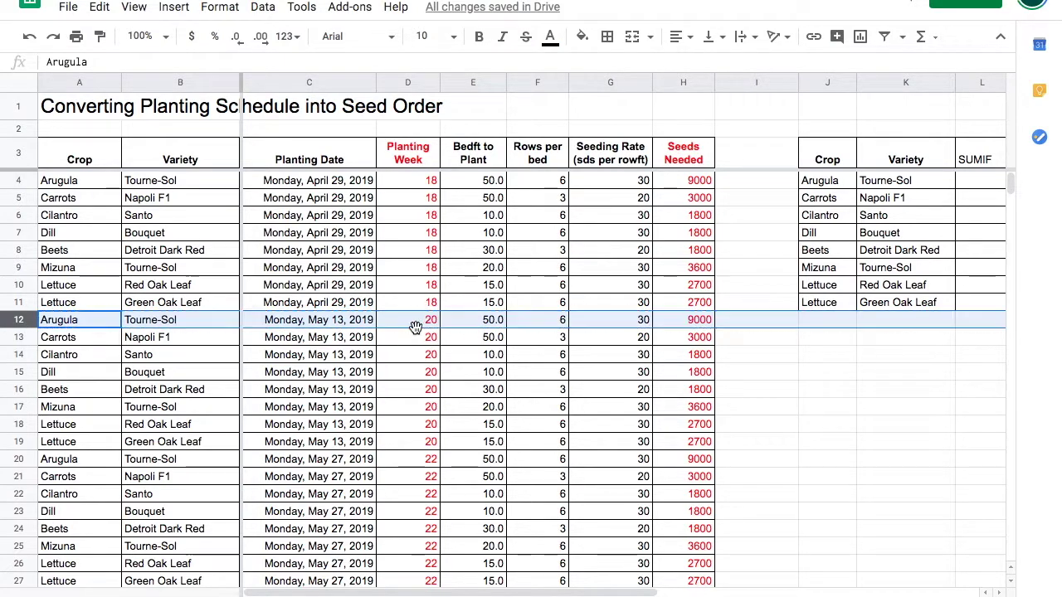
{"action": "left_click", "coordinate": [17, 458]}
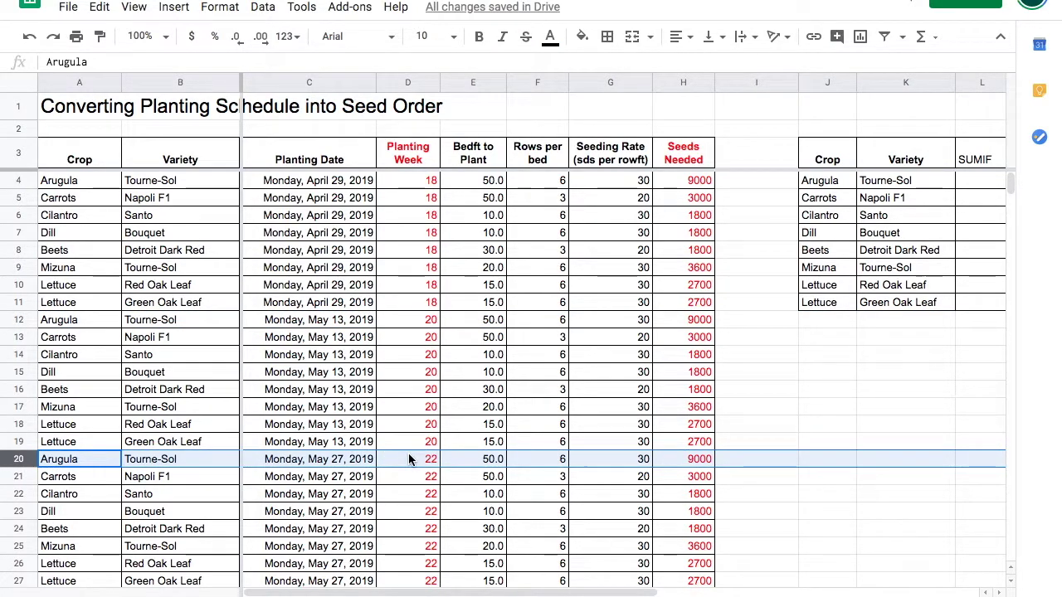
Enter =sumif(B4:B35;K5;H4:H35) in L5, totalling 12000 seeds for Carrots Napoli F1
{"action": "left_click", "coordinate": [980, 198]}
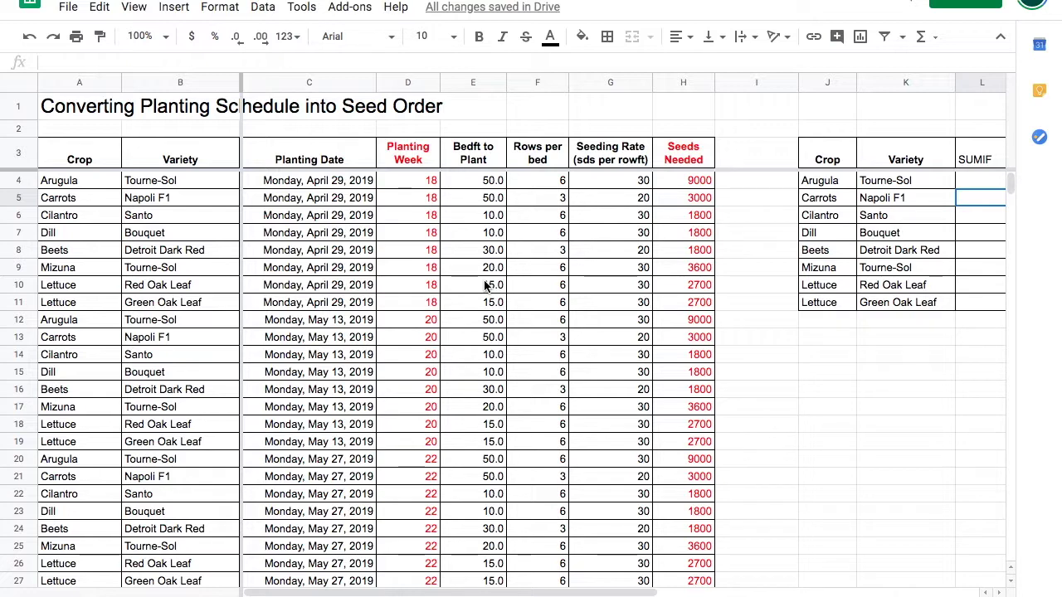
{"action": "scroll", "coordinate": [485, 285], "scroll_direction": "right", "scroll_amount": 5}
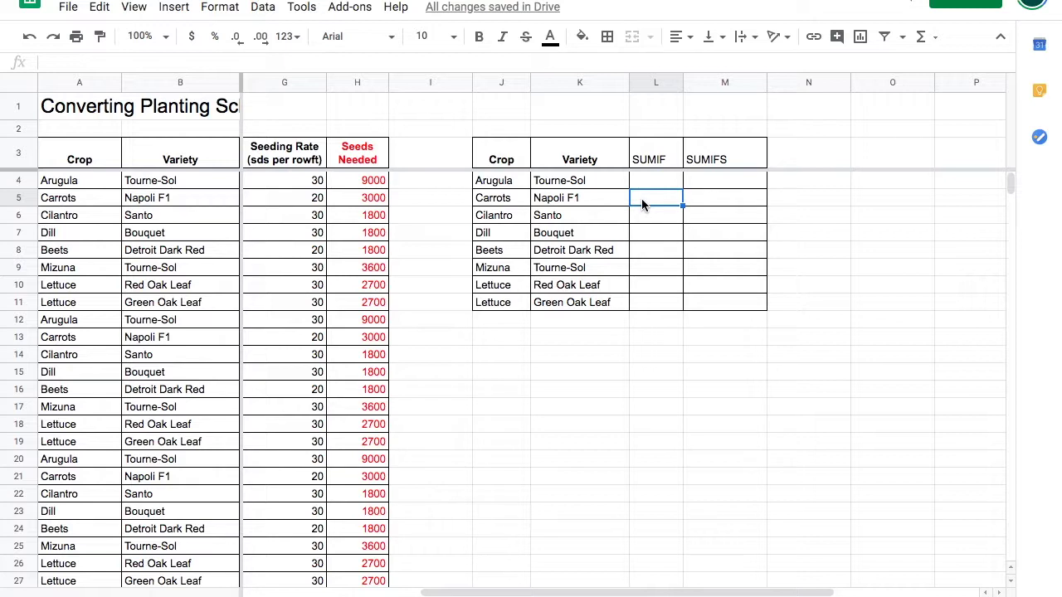
{"action": "type", "text": "=sum"}
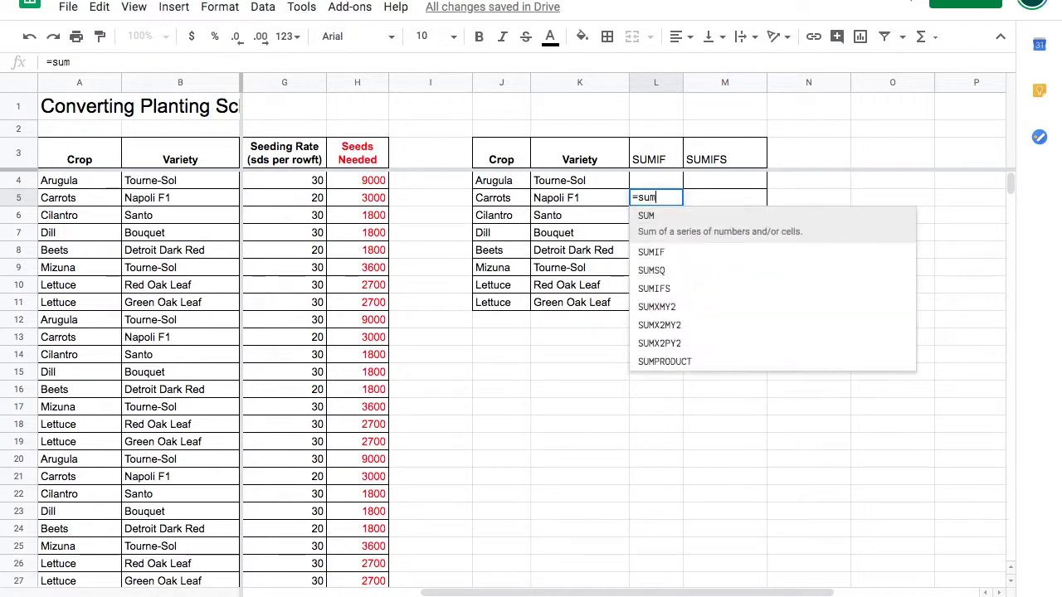
{"action": "type", "text": "if("}
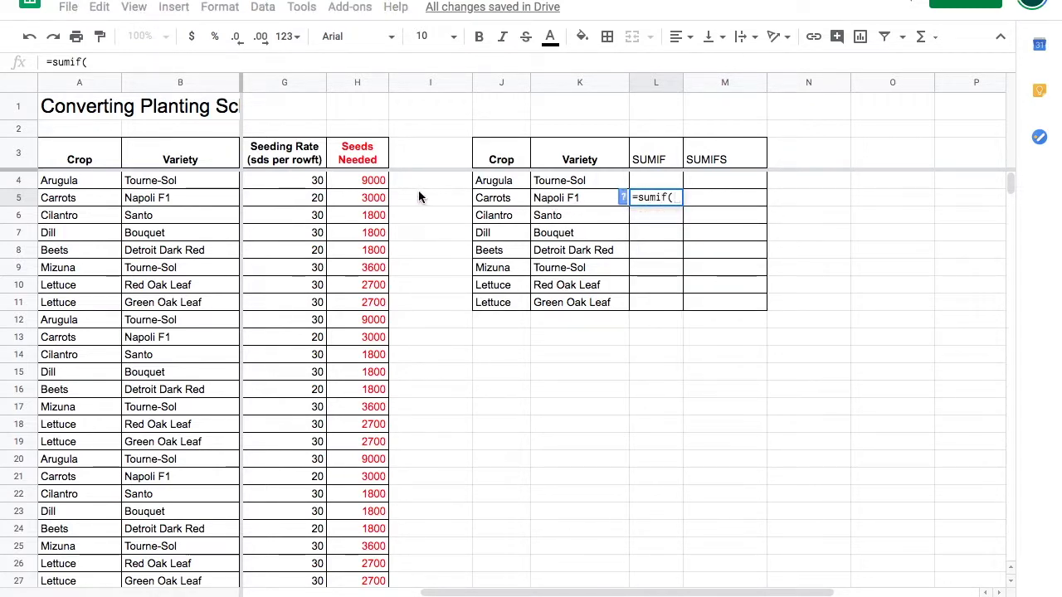
{"action": "left_click", "coordinate": [186, 183]}
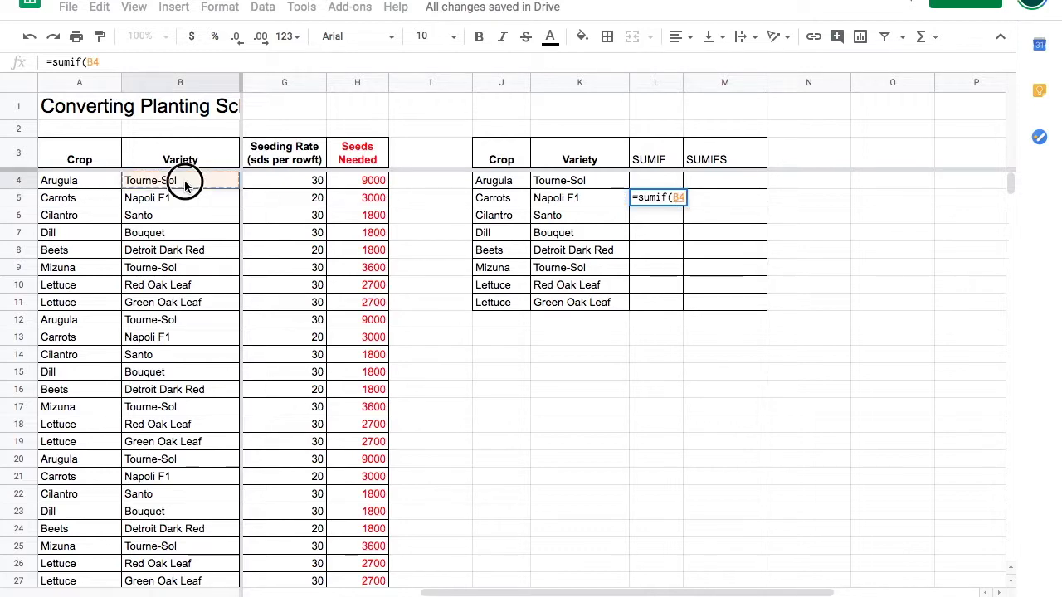
{"action": "left_click_drag", "start_coordinate": [186, 183], "coordinate": [184, 561]}
{"action": "type", "text": ";"}
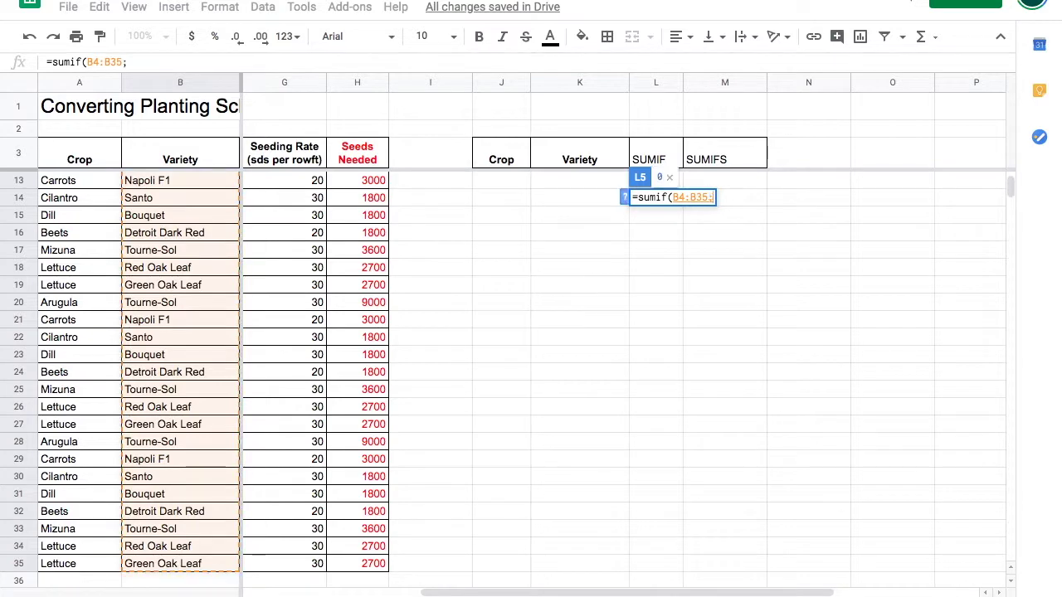
{"action": "scroll", "coordinate": [199, 564], "scroll_direction": "up", "scroll_amount": 3}
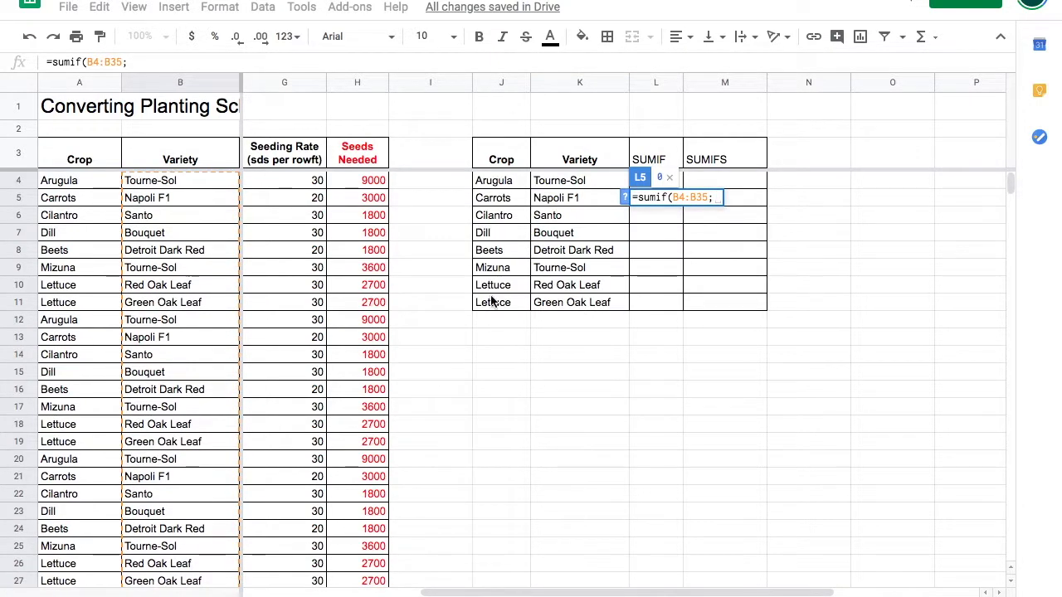
{"action": "left_click", "coordinate": [574, 200]}
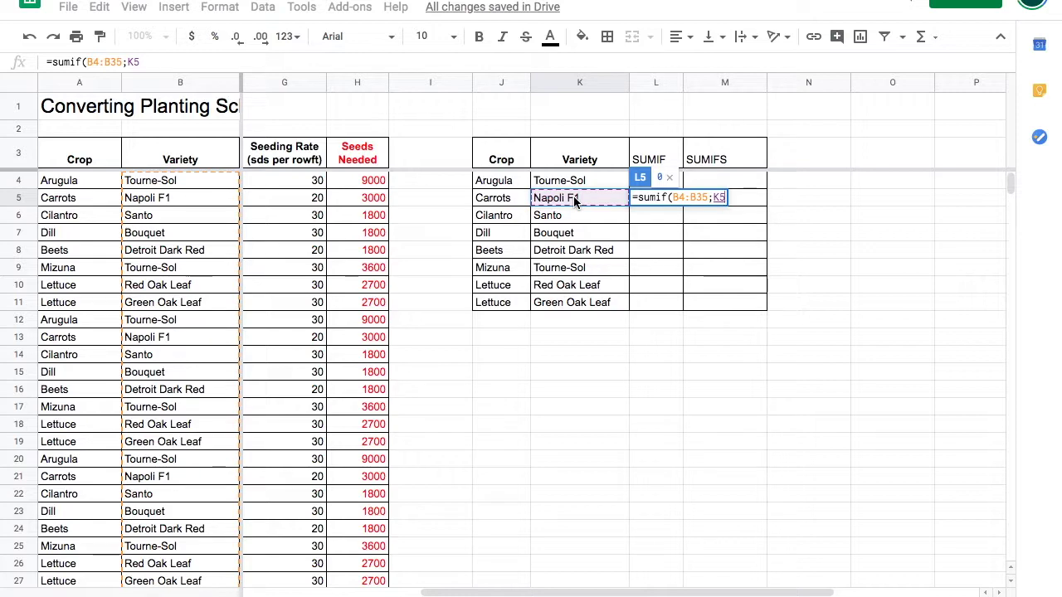
{"action": "type", "text": ";"}
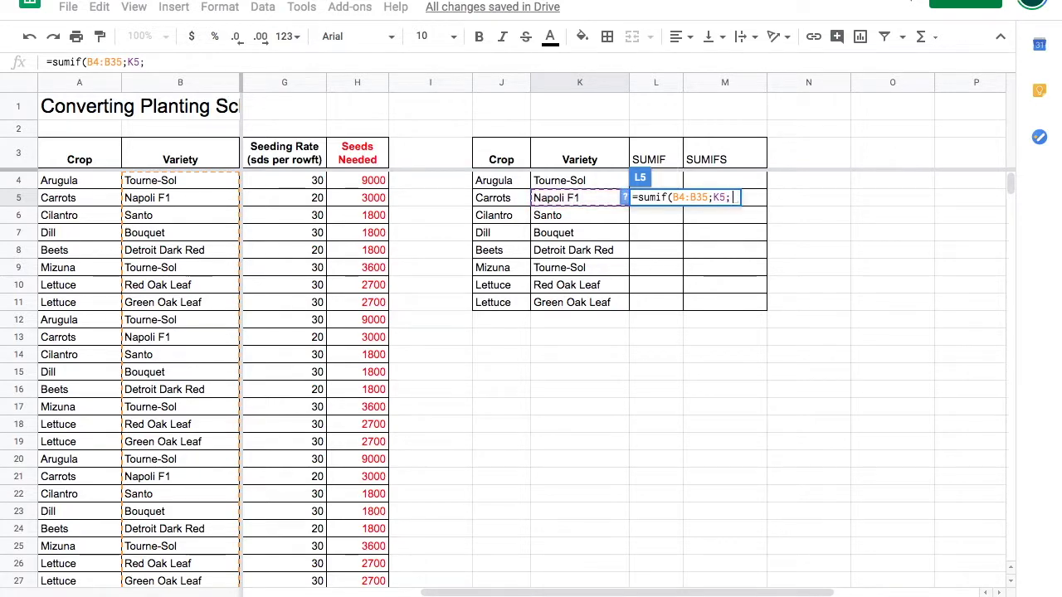
{"action": "left_click", "coordinate": [371, 184]}
{"action": "left_click_drag", "start_coordinate": [370, 184], "coordinate": [372, 539]}
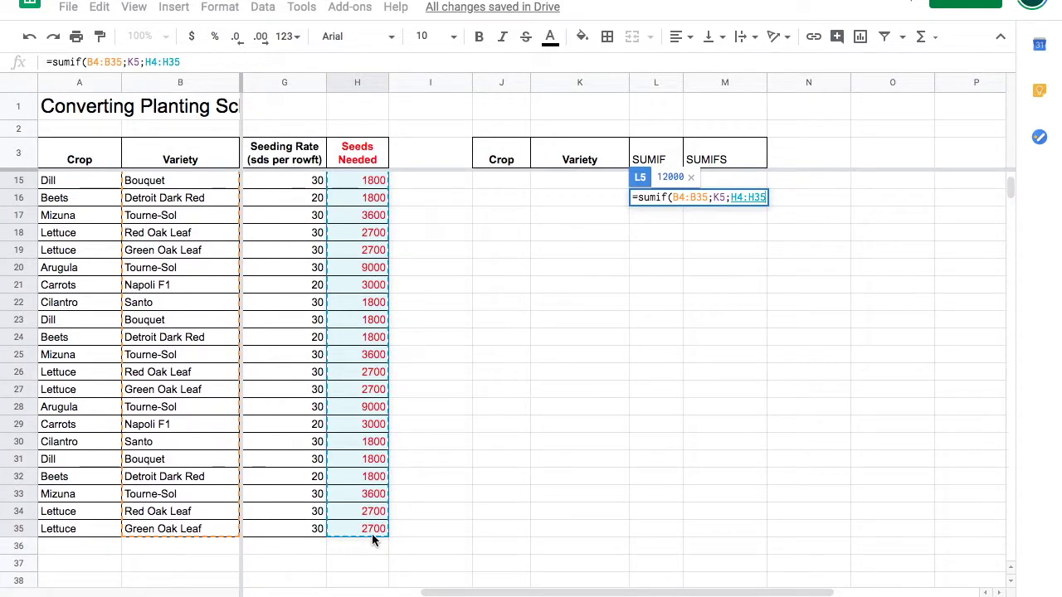
{"action": "type", "text": ")"}
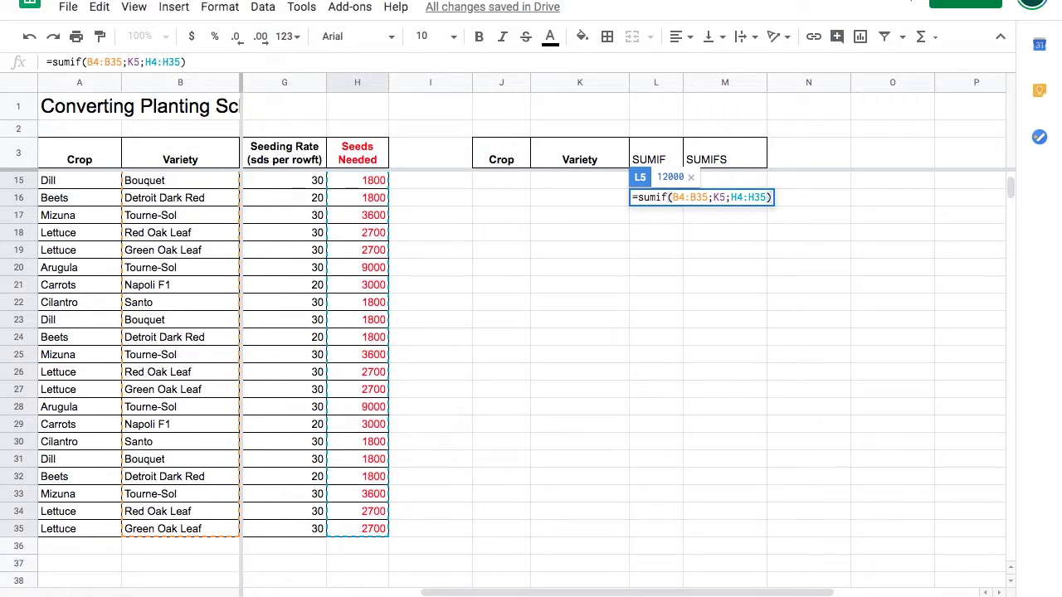
{"action": "key", "text": "Return"}
Lock L5's SUMIF ranges as $B$4:$B$35 and $H$4:$H$35 with F4
{"action": "scroll", "coordinate": [655, 203], "scroll_direction": "up", "scroll_amount": 1}
{"action": "left_click", "coordinate": [656, 199]}
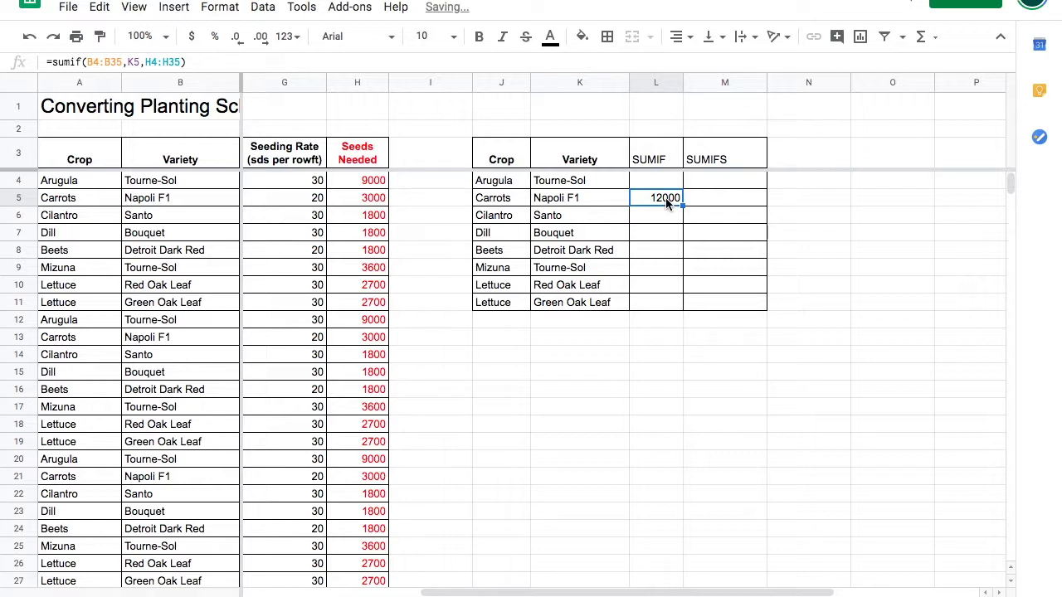
{"action": "left_click", "coordinate": [106, 62]}
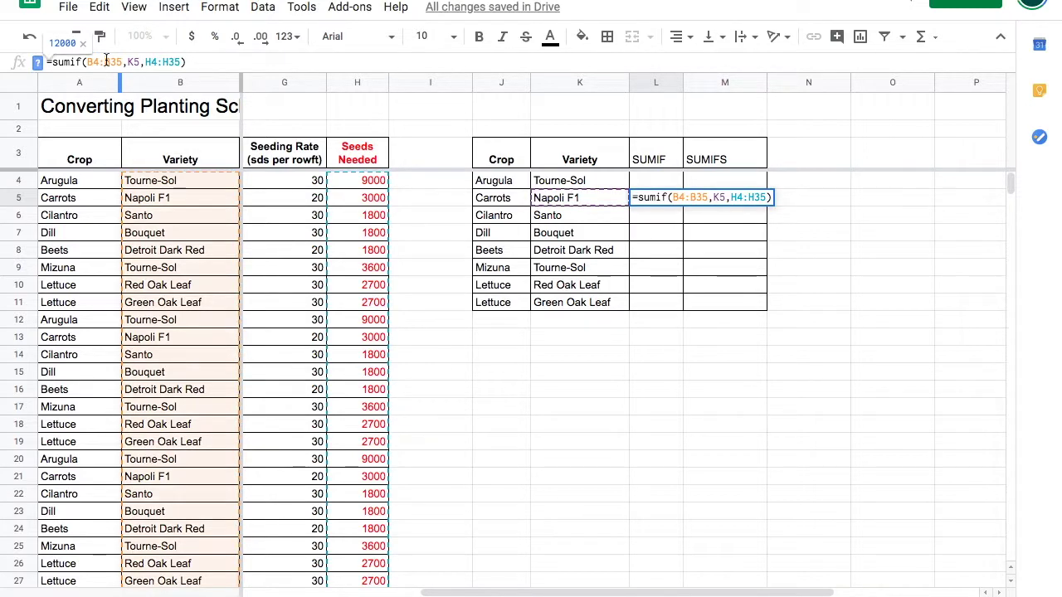
{"action": "key", "text": "F4"}
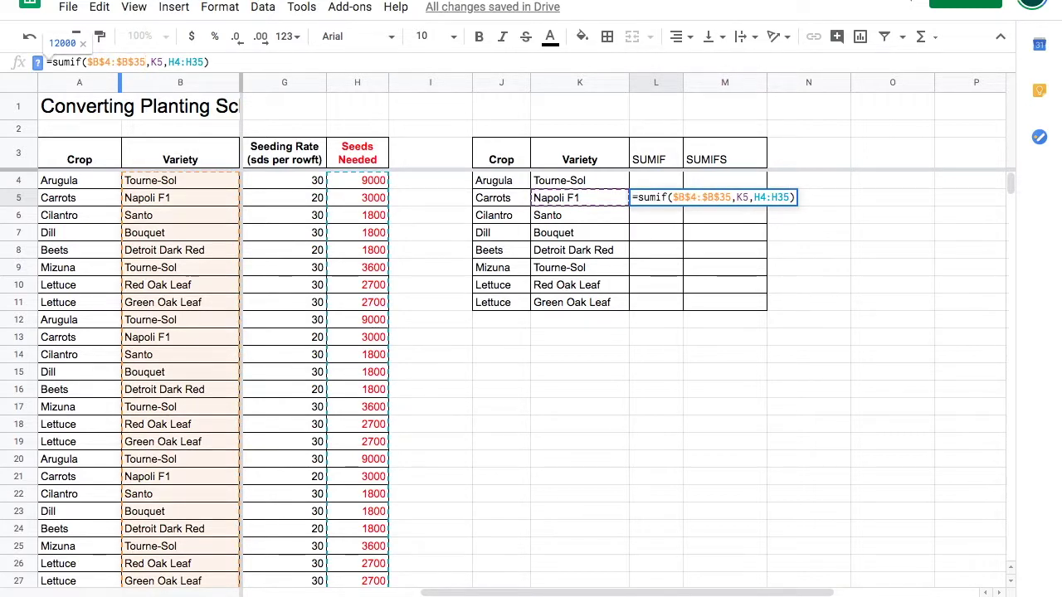
{"action": "left_click", "coordinate": [194, 62]}
{"action": "key", "text": "F4"}
{"action": "key", "text": "Return"}
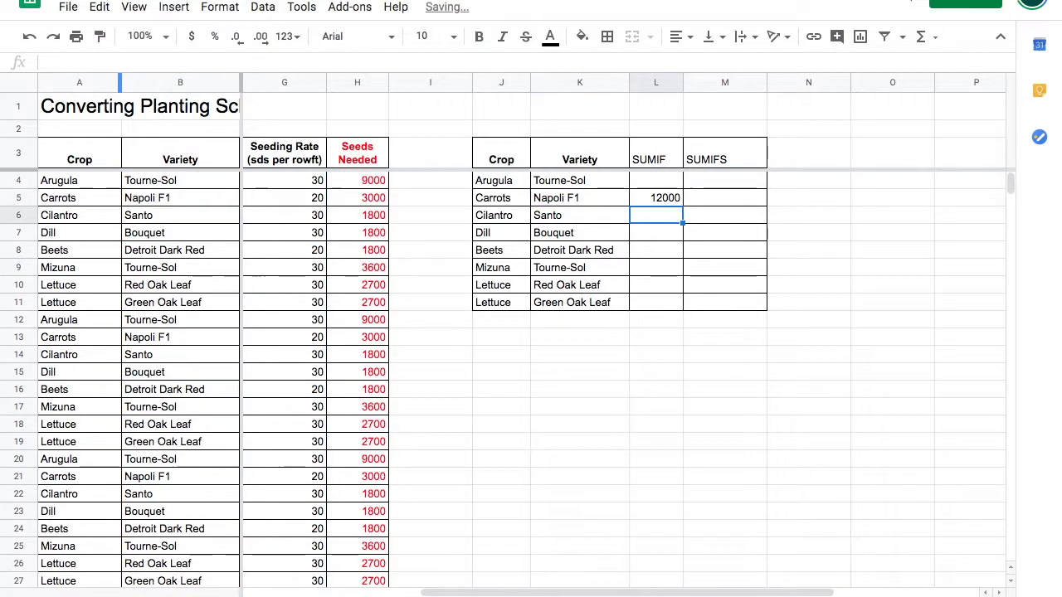
Fill the SUMIF formula from L5 down to L11 and up into L4
{"action": "left_click", "coordinate": [657, 199]}
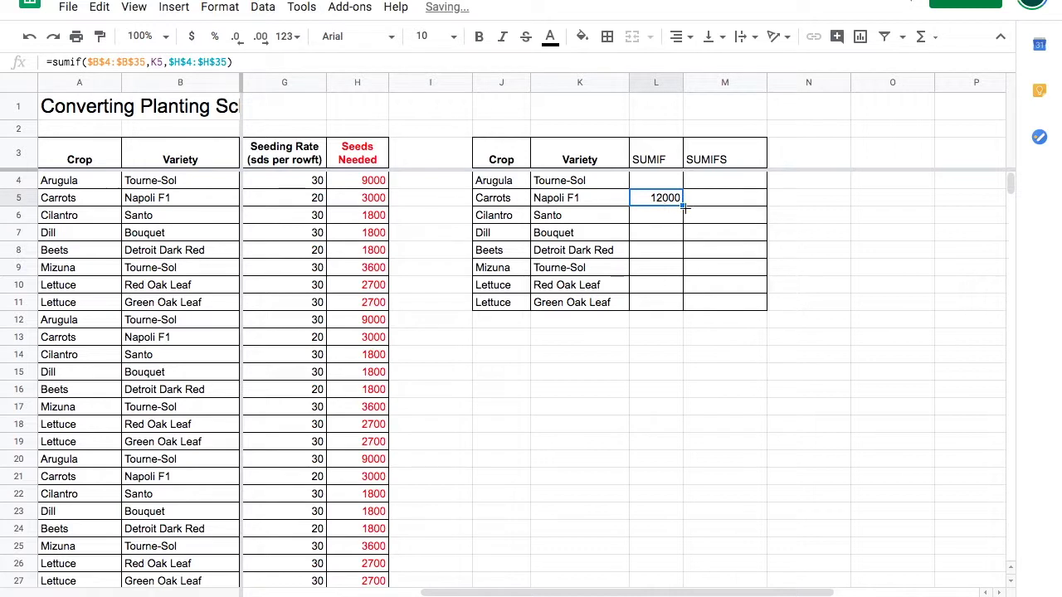
{"action": "left_click_drag", "start_coordinate": [682, 206], "coordinate": [683, 305]}
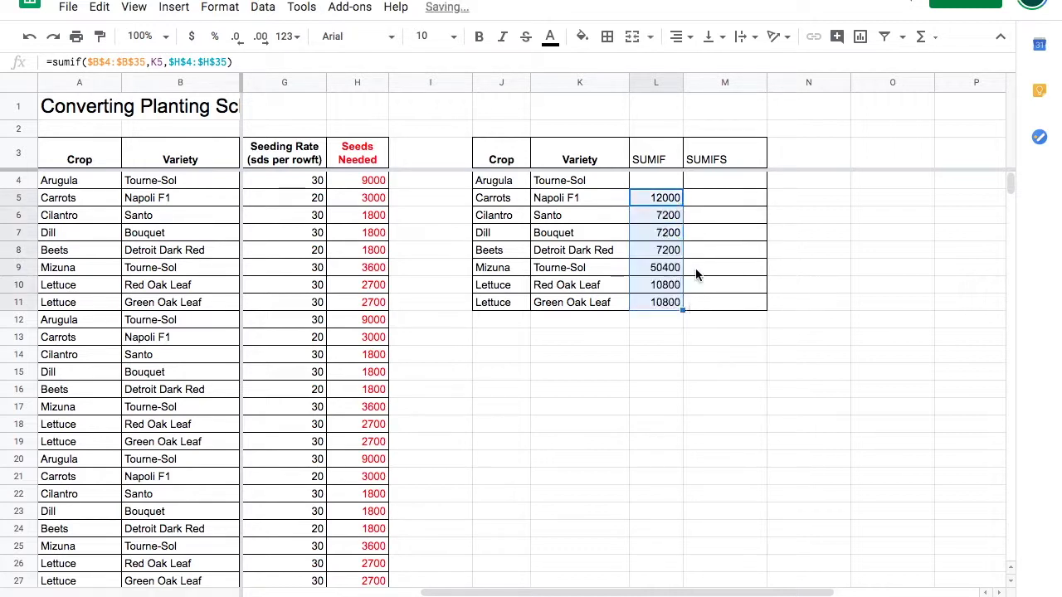
{"action": "left_click", "coordinate": [682, 204]}
{"action": "left_click_drag", "start_coordinate": [682, 205], "coordinate": [678, 185]}
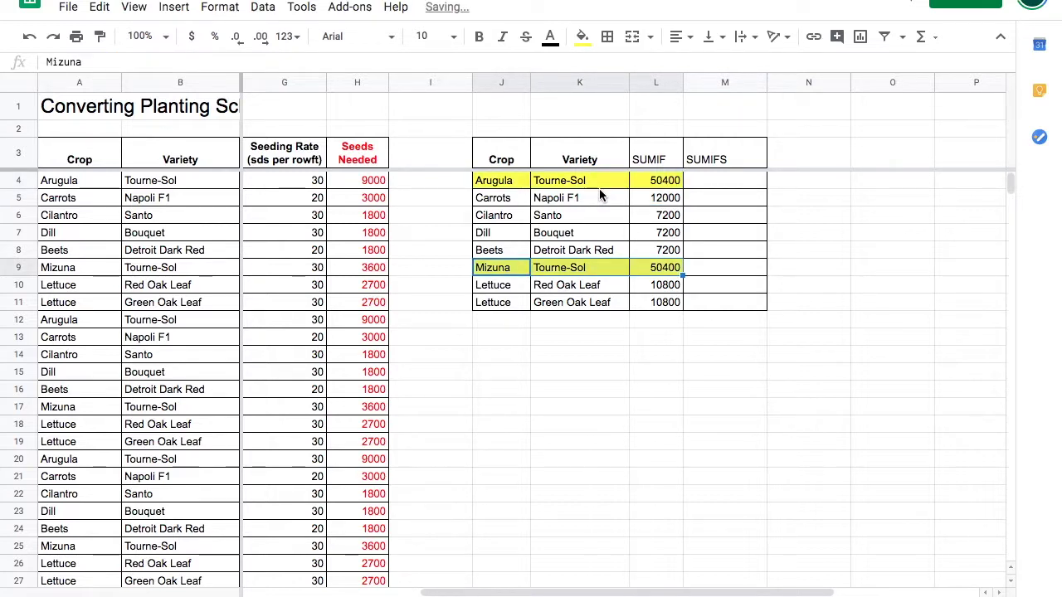
Compare Arugula and Mizuna, both Tourne-Sol, which share the same 50400 SUMIF total
{"action": "left_click", "coordinate": [592, 188]}
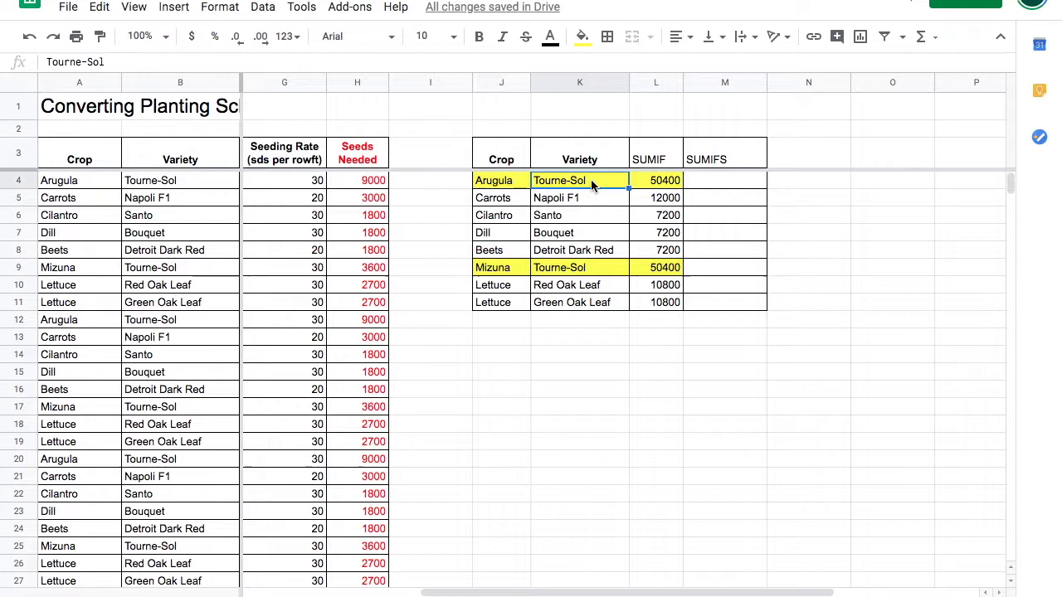
{"action": "left_click", "coordinate": [593, 264]}
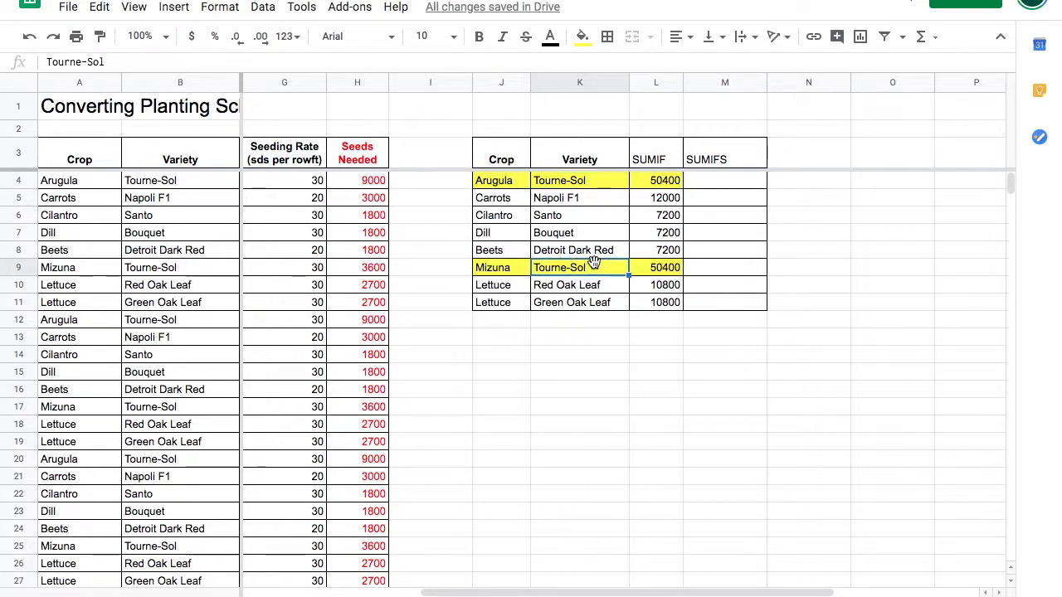
{"action": "left_click", "coordinate": [666, 181]}
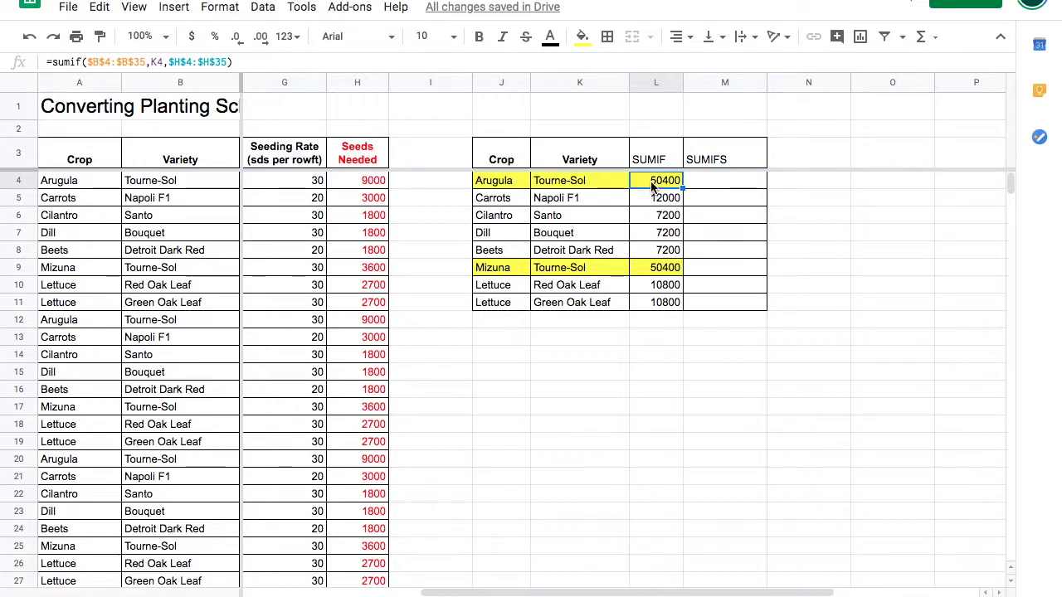
{"action": "left_click", "coordinate": [583, 183]}
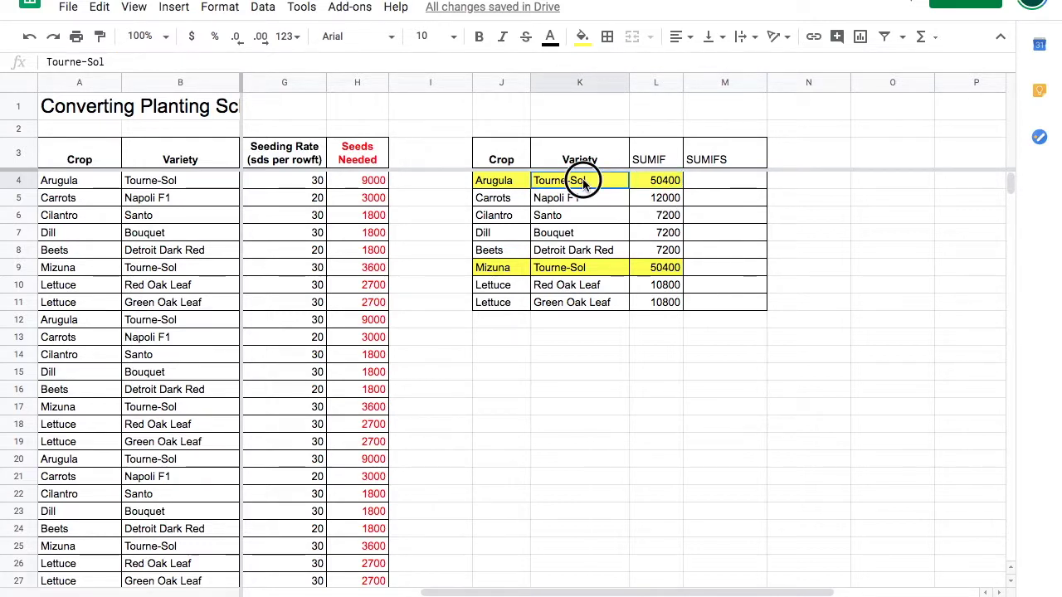
{"action": "left_click", "coordinate": [505, 184]}
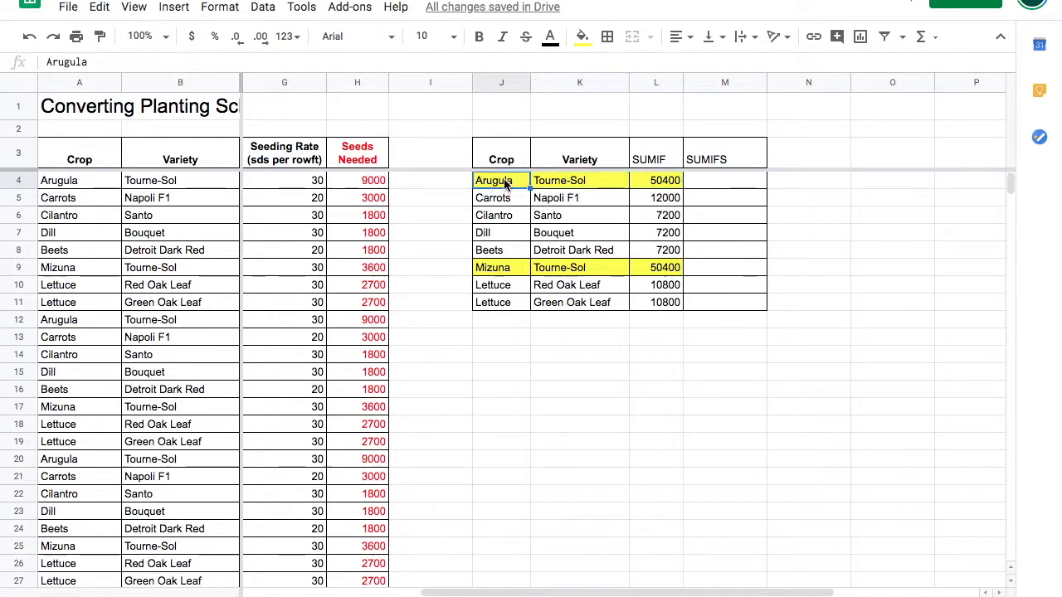
{"action": "left_click", "coordinate": [505, 268]}
{"action": "left_click", "coordinate": [860, 373]}
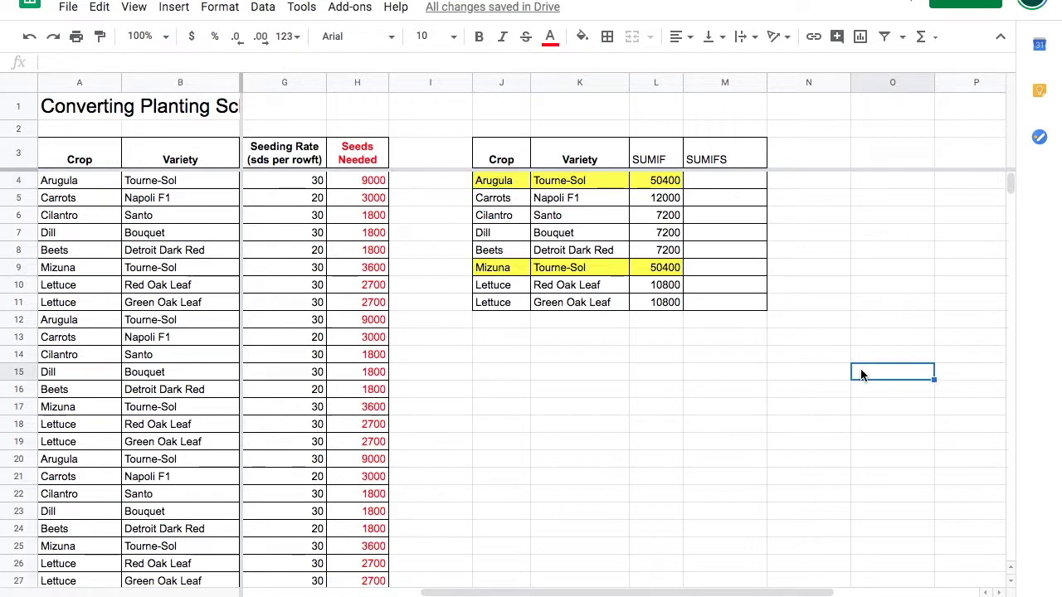
Start a SUMIFS in M4 summing H4:H35 with Crop column A4:A35 as first criteria range
{"action": "left_click", "coordinate": [724, 180]}
{"action": "type", "text": "="}
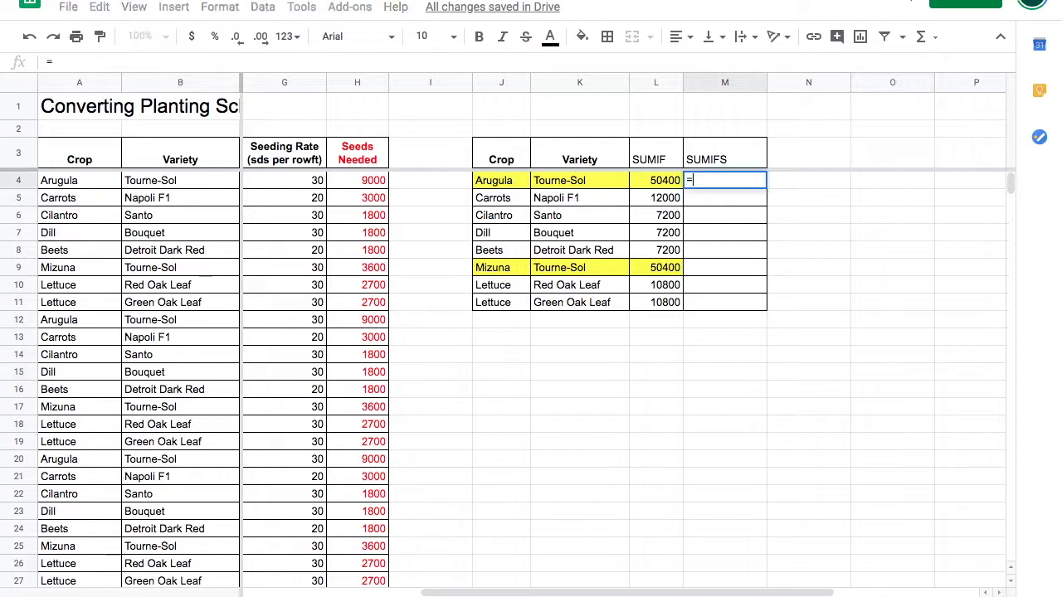
{"action": "type", "text": "sumifs"}
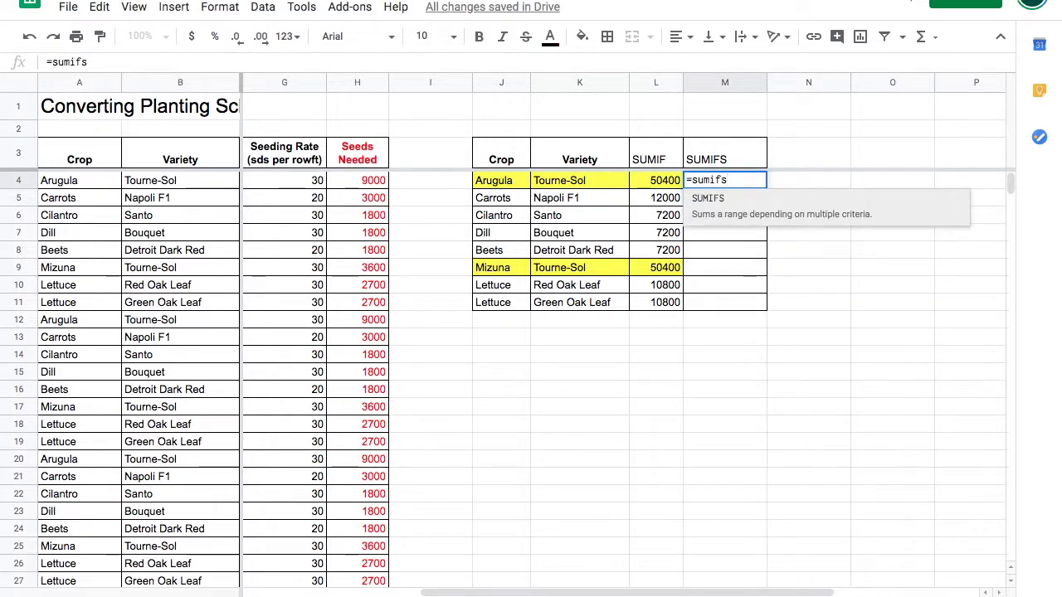
{"action": "type", "text": "("}
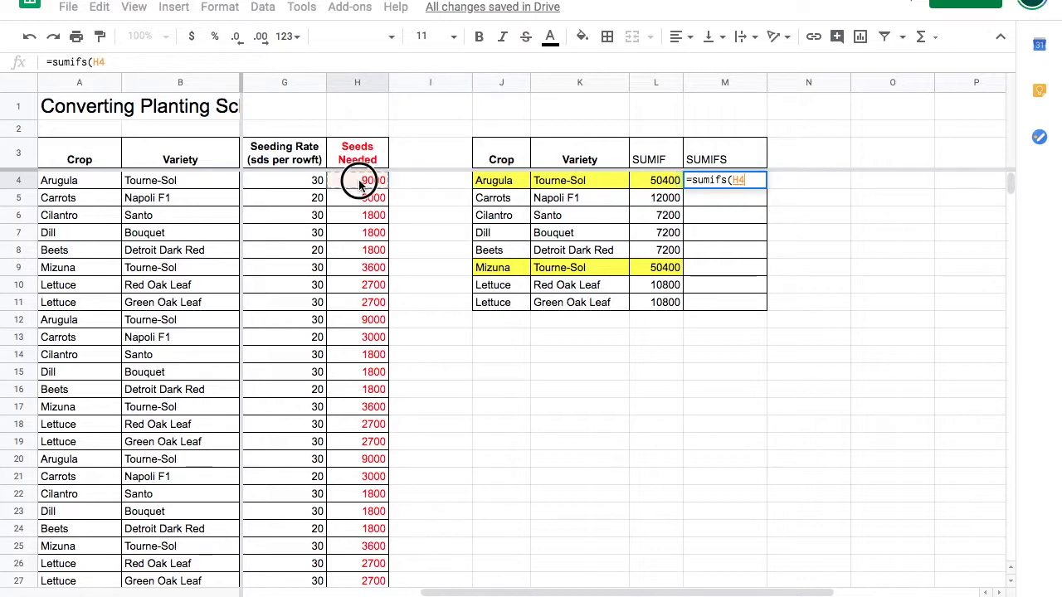
{"action": "left_click_drag", "start_coordinate": [357, 180], "coordinate": [368, 546]}
{"action": "type", "text": ";"}
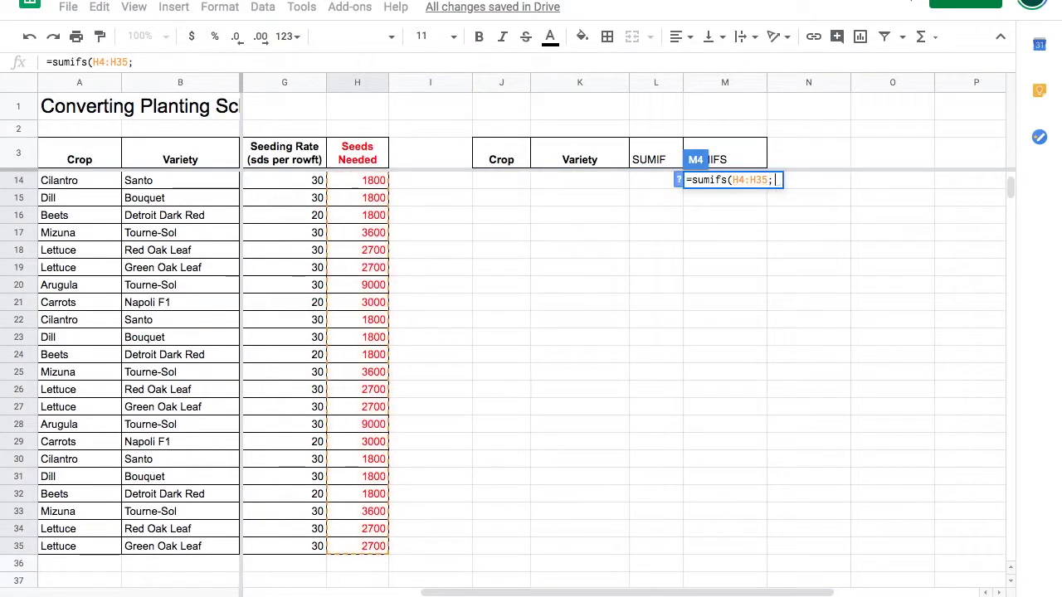
{"action": "scroll", "coordinate": [203, 435], "scroll_direction": "up", "scroll_amount": 4}
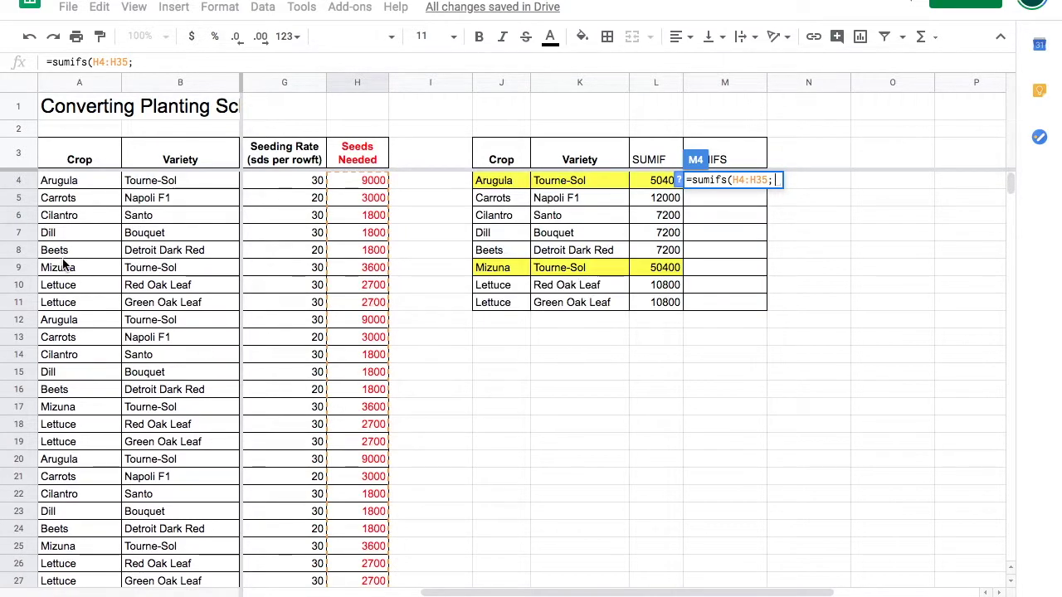
{"action": "left_click_drag", "start_coordinate": [66, 180], "coordinate": [62, 546]}
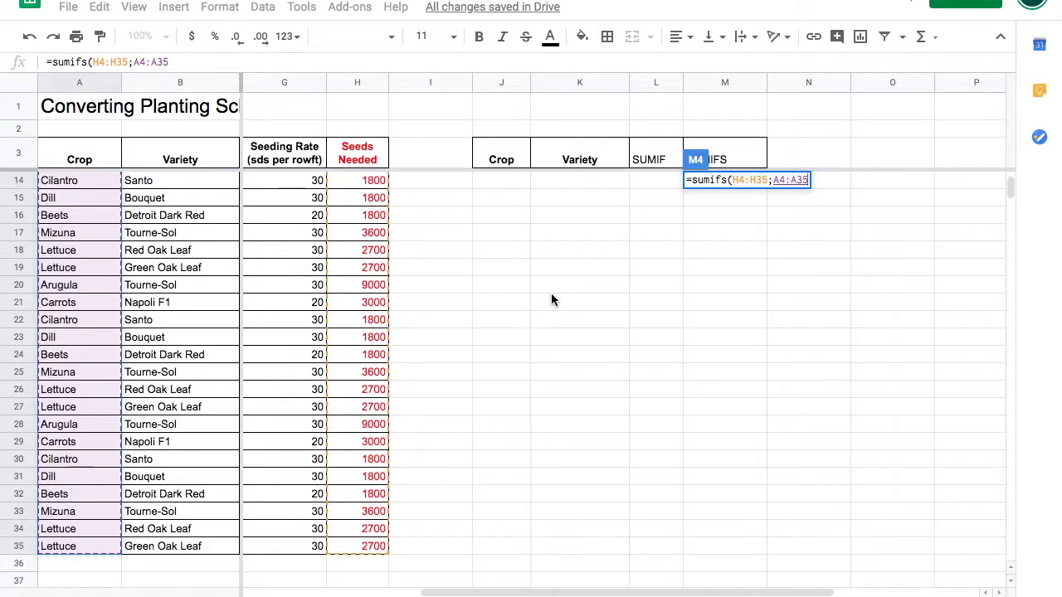
{"action": "type", "text": ";"}
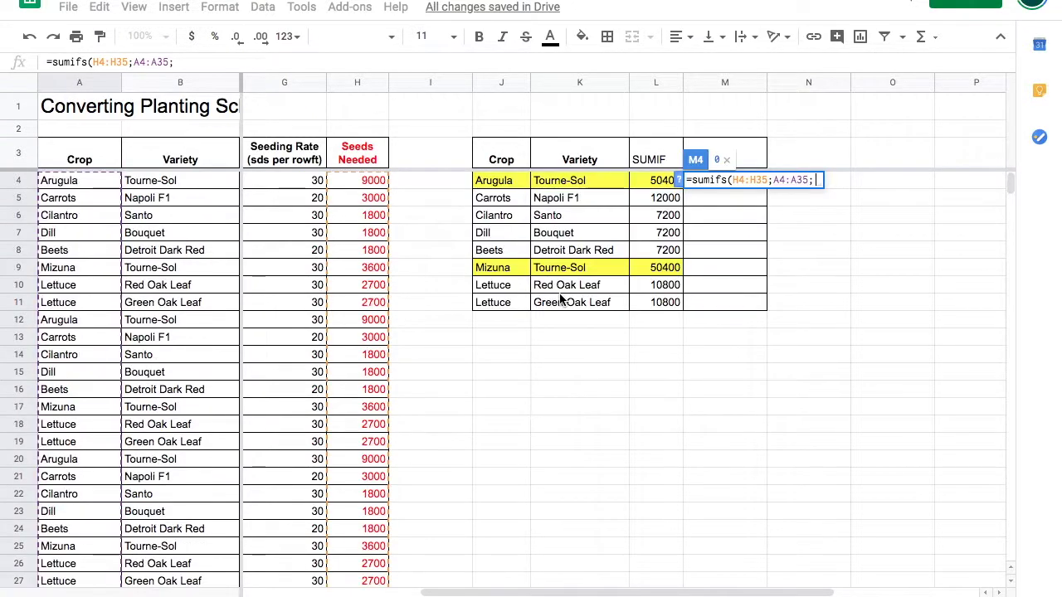
Add Arugula in J4 and Tourne-Sol in K4 (against B4:B35) as criteria, giving 36000
{"action": "left_click", "coordinate": [503, 184]}
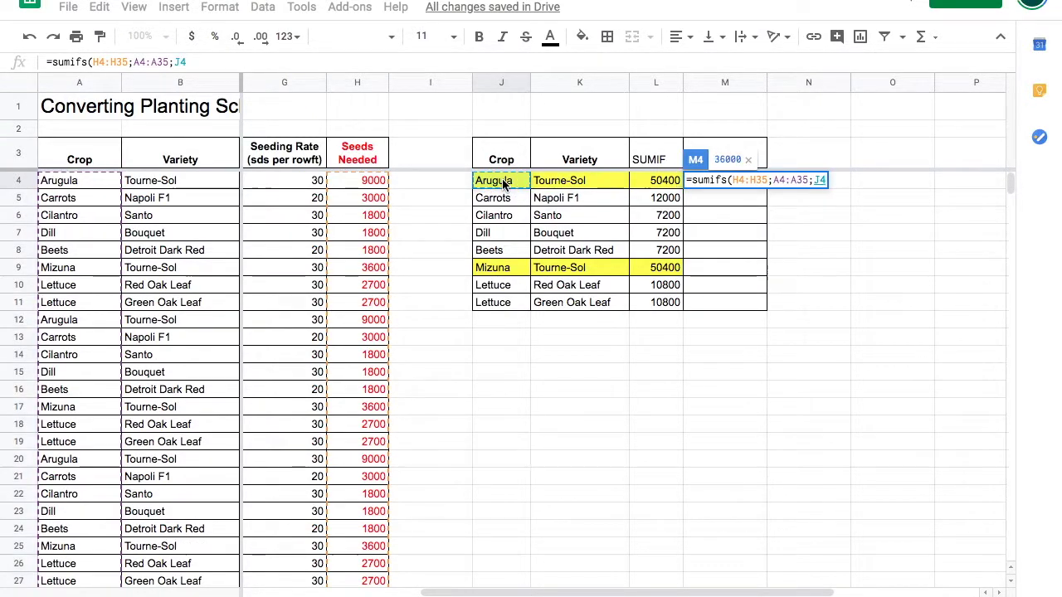
{"action": "type", "text": ";"}
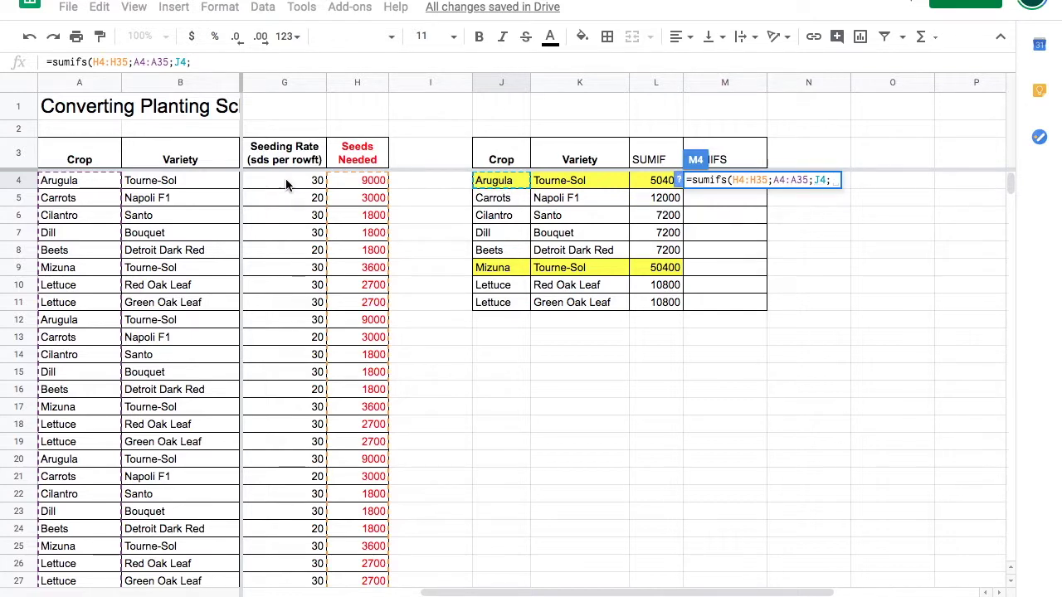
{"action": "left_click", "coordinate": [202, 182]}
{"action": "left_click_drag", "start_coordinate": [201, 183], "coordinate": [194, 531]}
{"action": "type", "text": ";"}
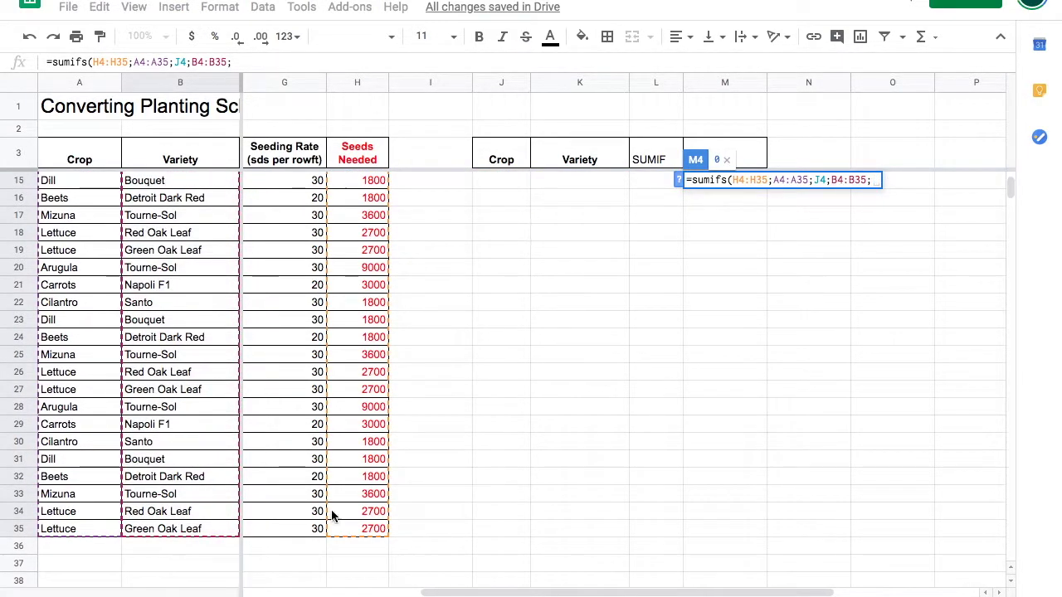
{"action": "scroll", "coordinate": [498, 373], "scroll_direction": "up", "scroll_amount": 4}
{"action": "left_click", "coordinate": [581, 182]}
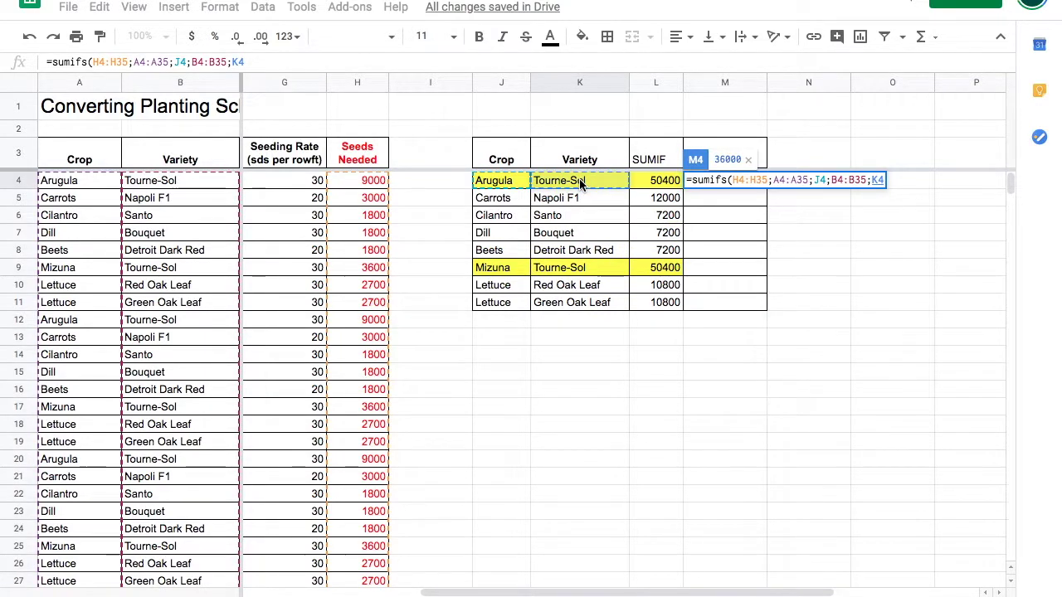
{"action": "type", "text": ")"}
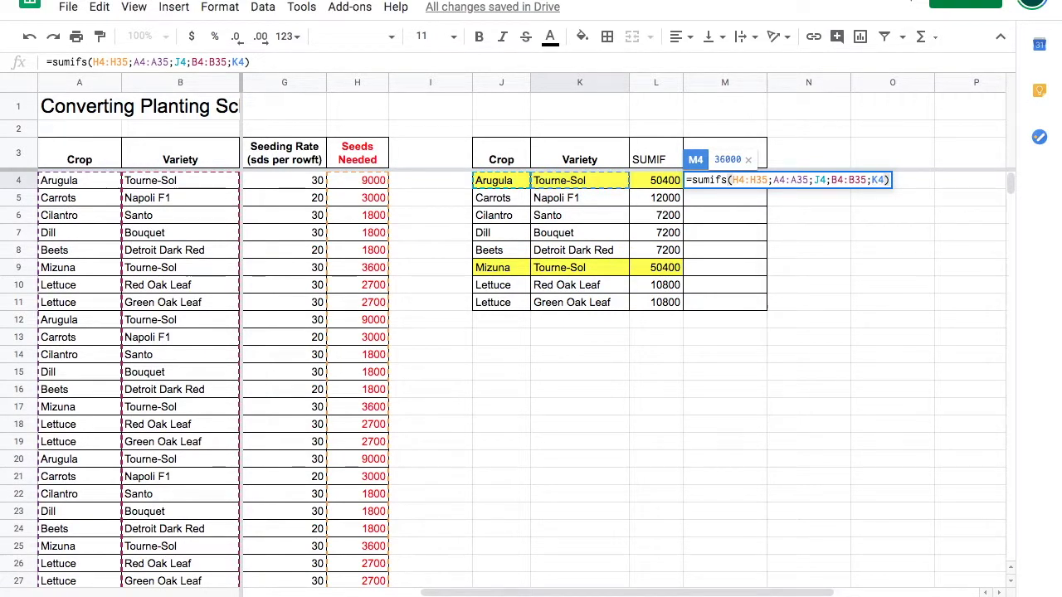
{"action": "key", "text": "Return"}
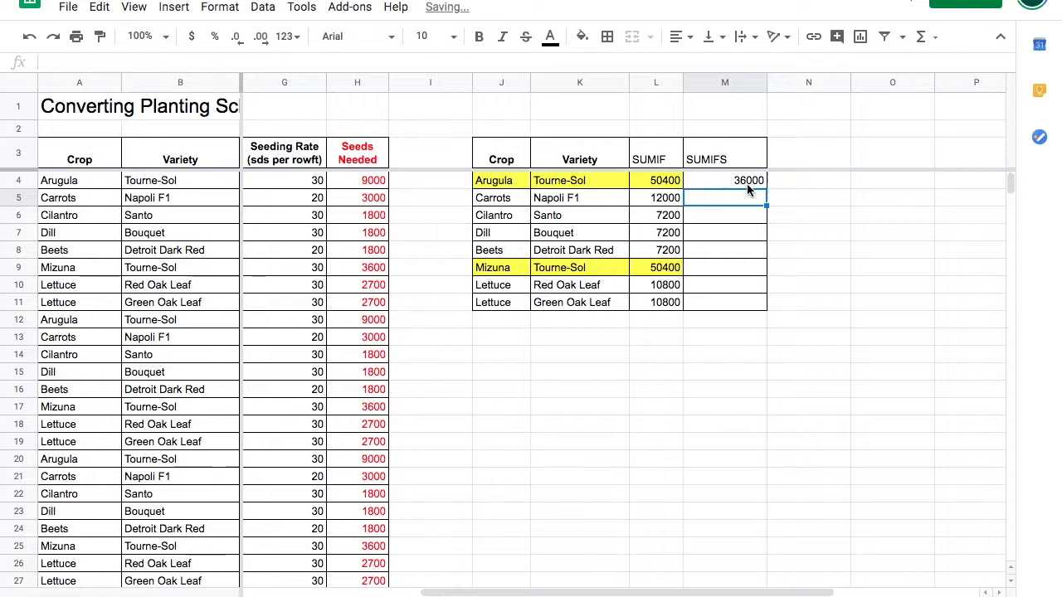
Make M4's H, A and B ranges absolute and fill to M11, giving Mizuna Tourne-Sol 14400
{"action": "left_click", "coordinate": [746, 184]}
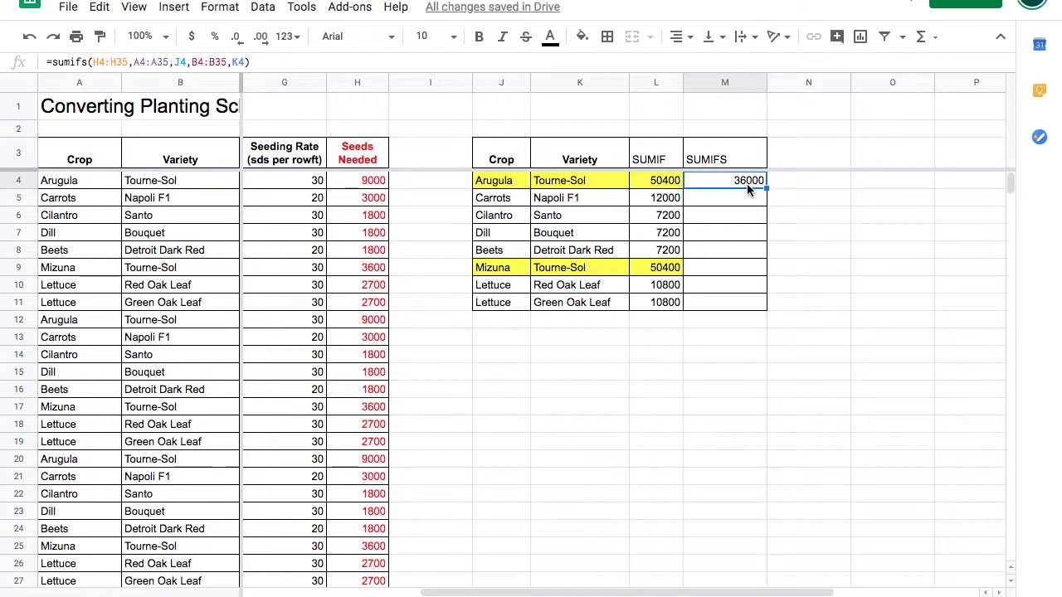
{"action": "left_click", "coordinate": [110, 62]}
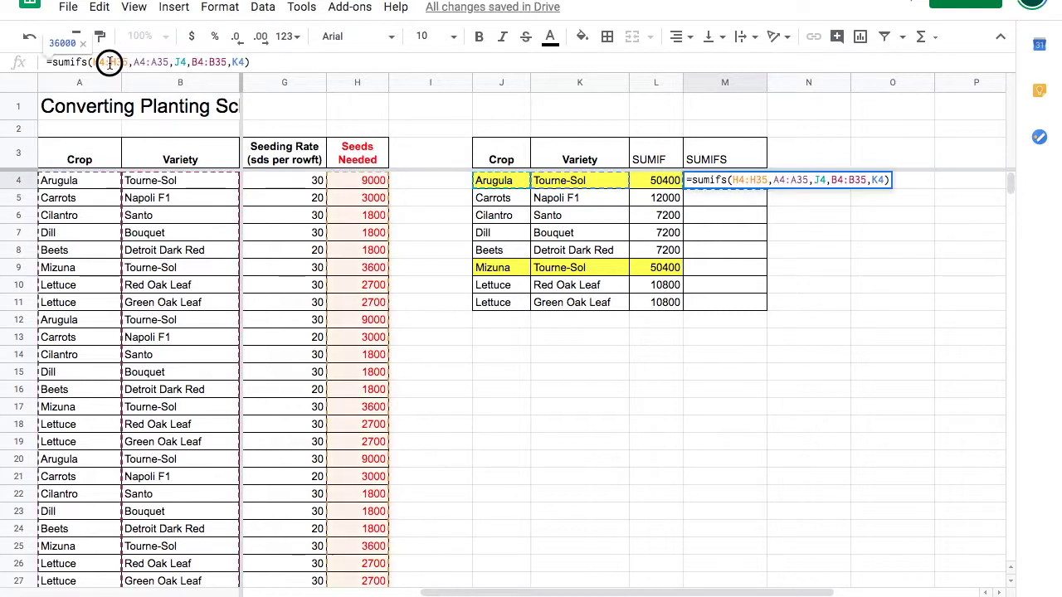
{"action": "key", "text": "F4"}
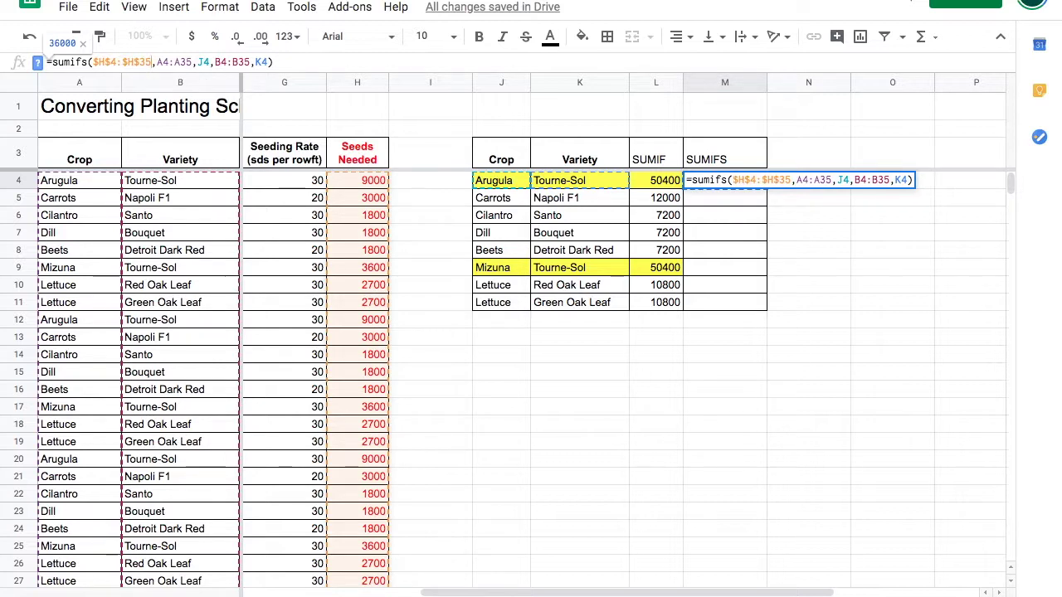
{"action": "left_click", "coordinate": [163, 62]}
{"action": "key", "text": "F4"}
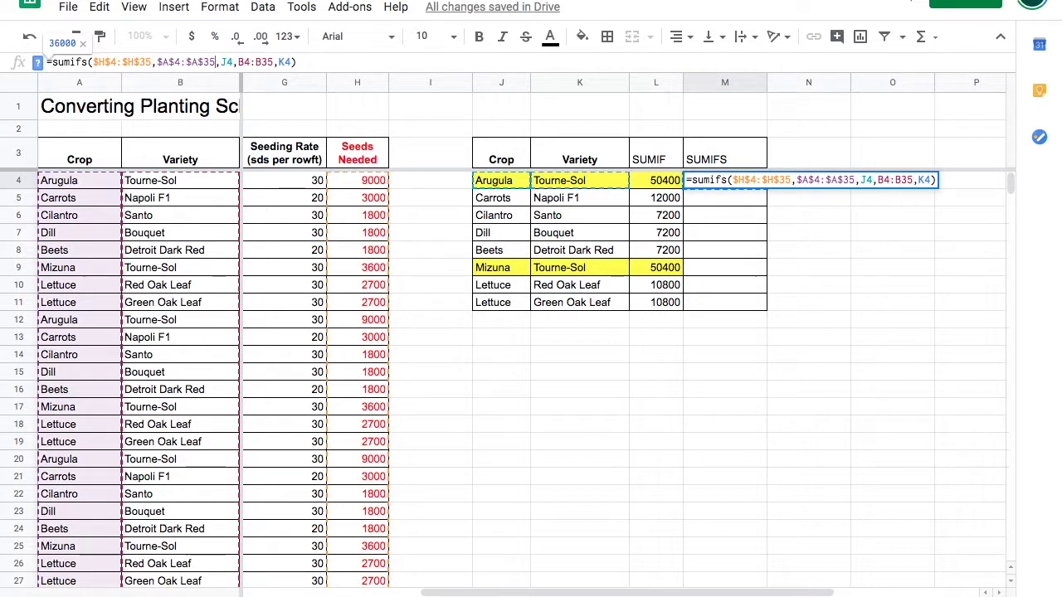
{"action": "left_click", "coordinate": [248, 61]}
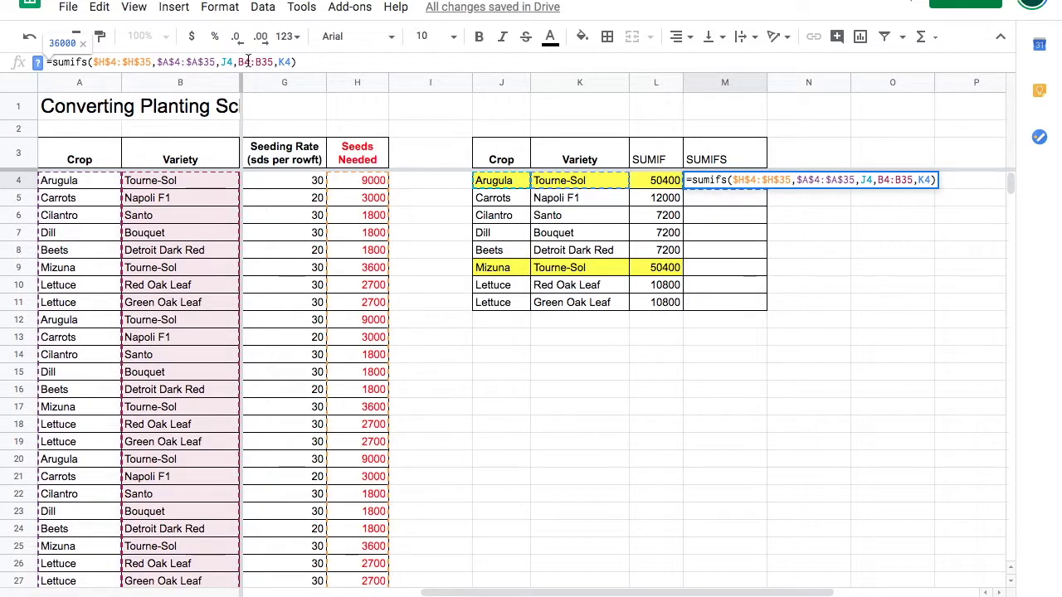
{"action": "key", "text": "F4"}
{"action": "key", "text": "Return"}
{"action": "left_click_drag", "start_coordinate": [765, 188], "coordinate": [760, 307]}
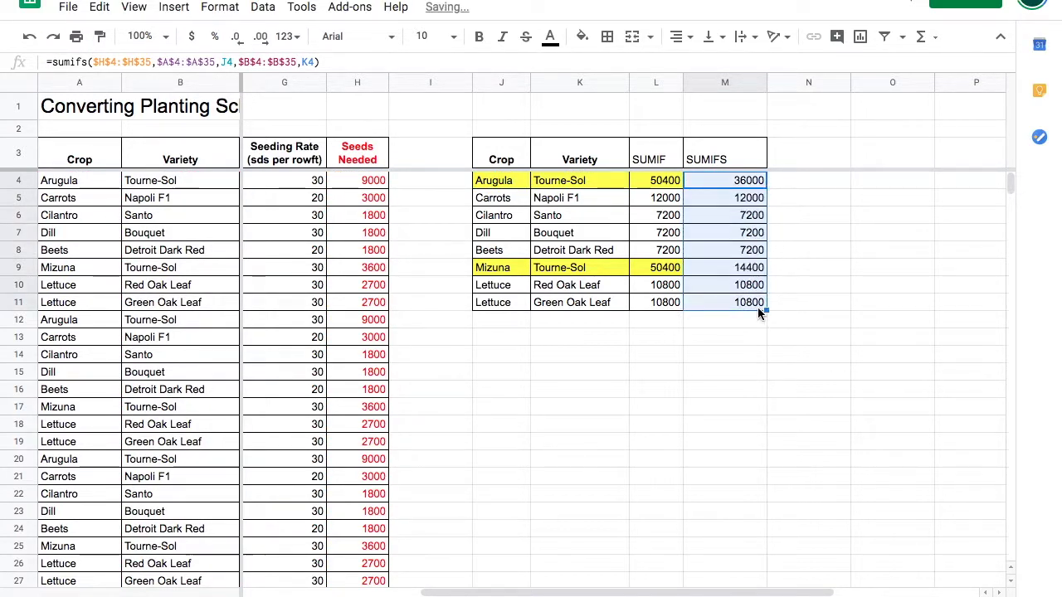
{"action": "left_click", "coordinate": [742, 197]}
{"action": "left_click", "coordinate": [674, 199]}
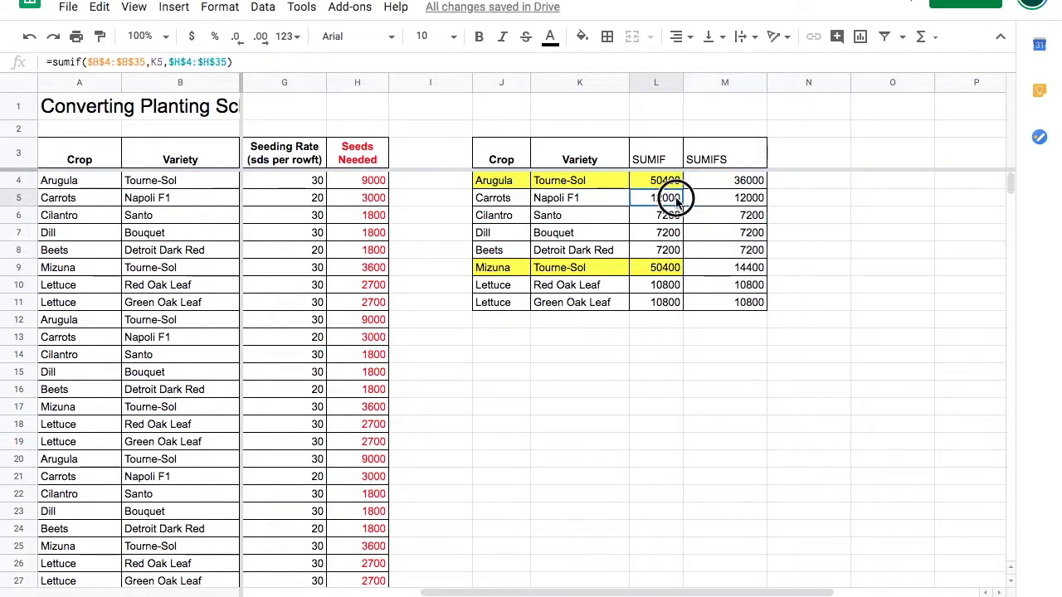
{"action": "left_click", "coordinate": [747, 217]}
{"action": "left_click", "coordinate": [679, 221]}
{"action": "left_click", "coordinate": [726, 236]}
{"action": "left_click", "coordinate": [669, 239]}
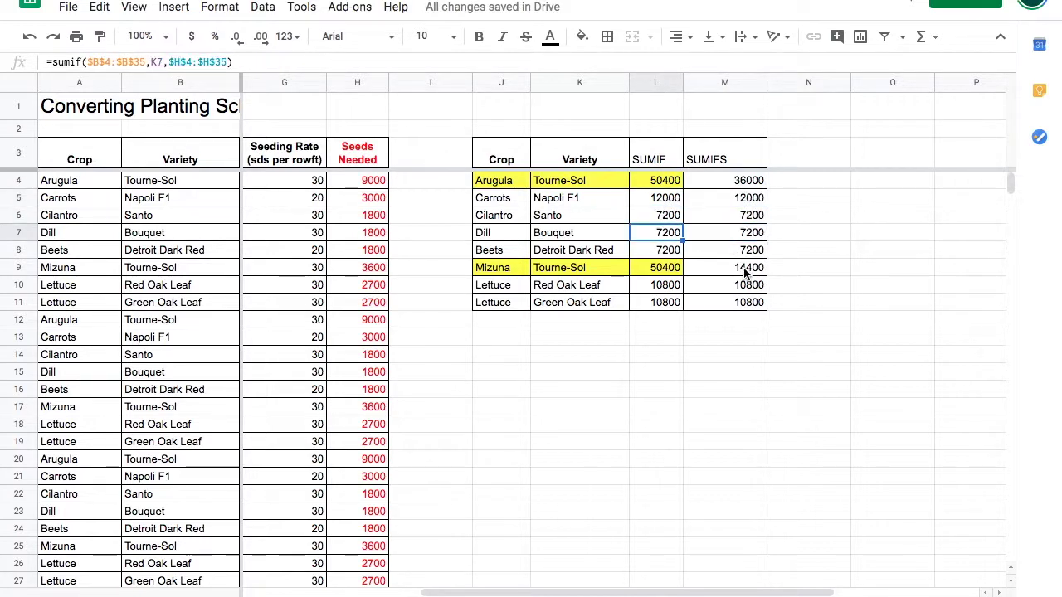
{"action": "left_click", "coordinate": [744, 271]}
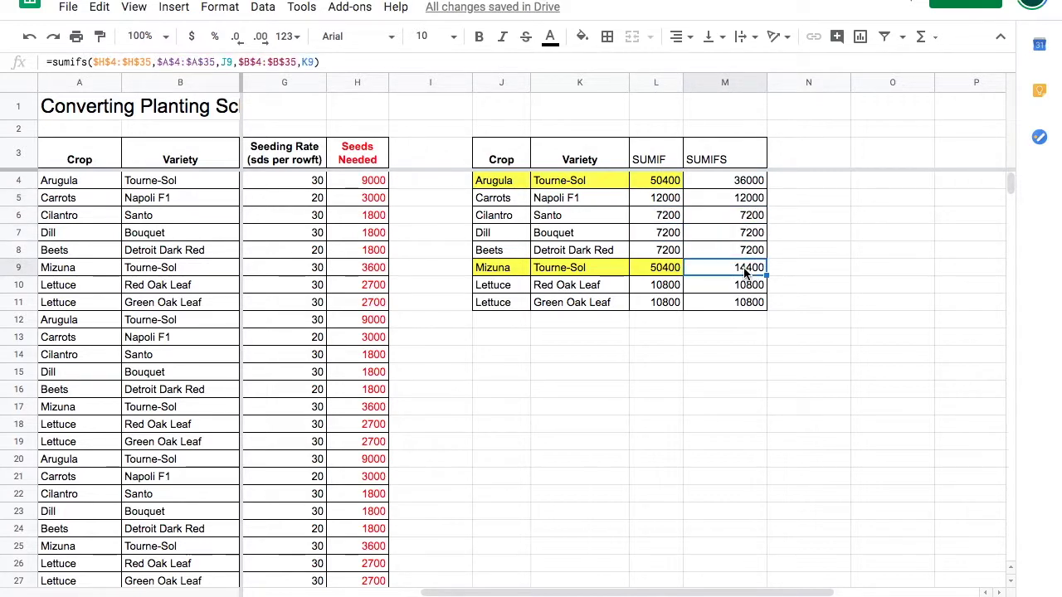